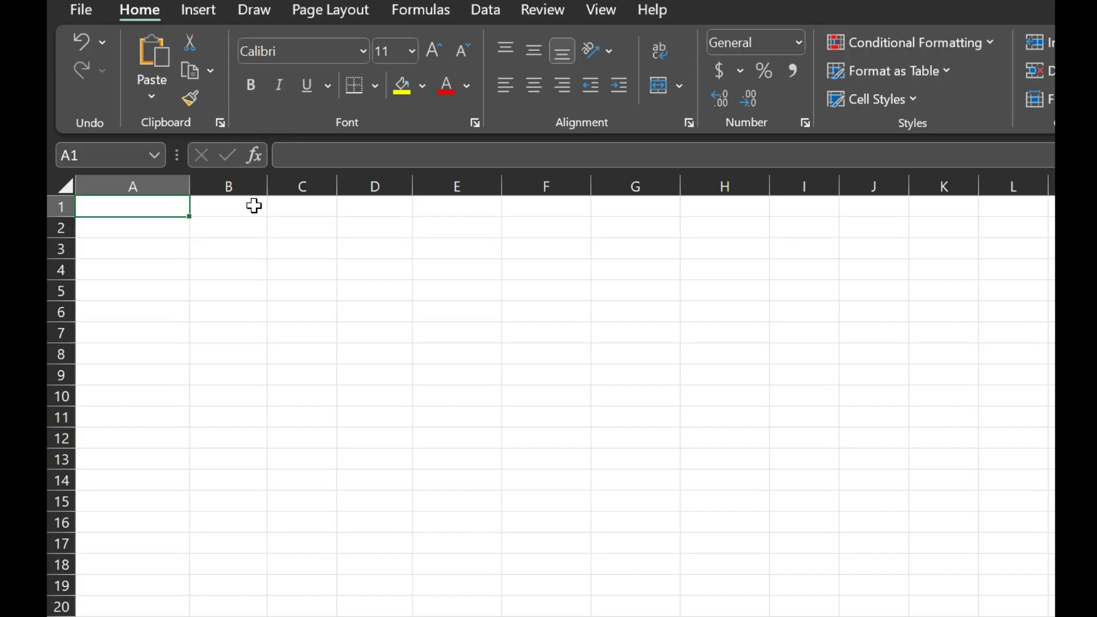
{"action": "type", "text": "Stock name"}
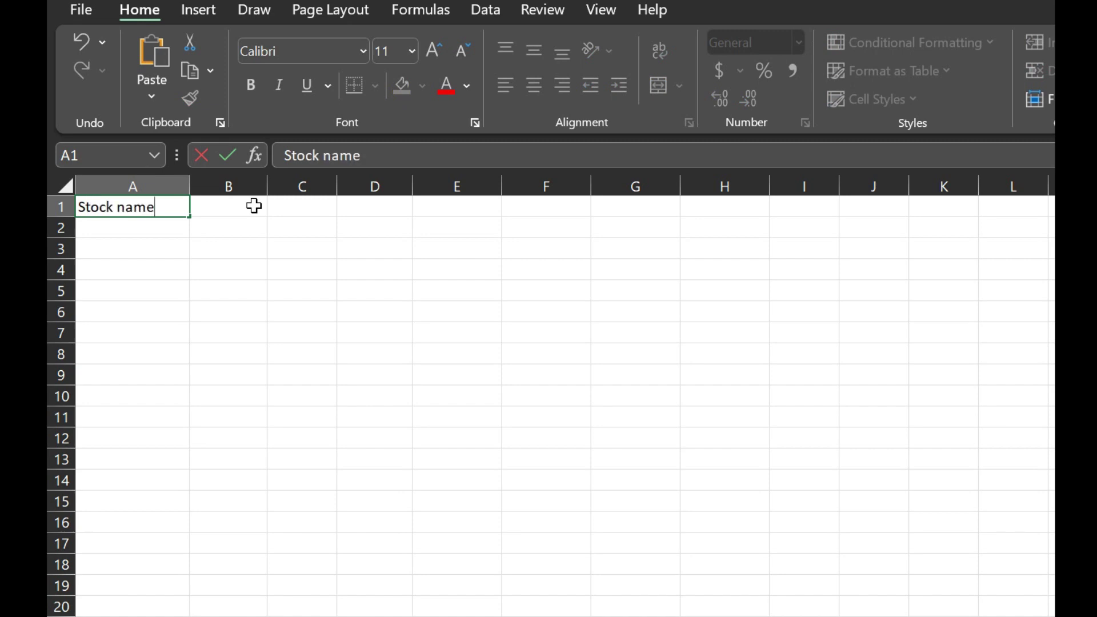
Enter labels Stock name, Start Date, End Date, No. Of Days in A1:A4 and MSFT in B1.
{"action": "key", "text": "Tab"}
{"action": "type", "text": "MSF"}
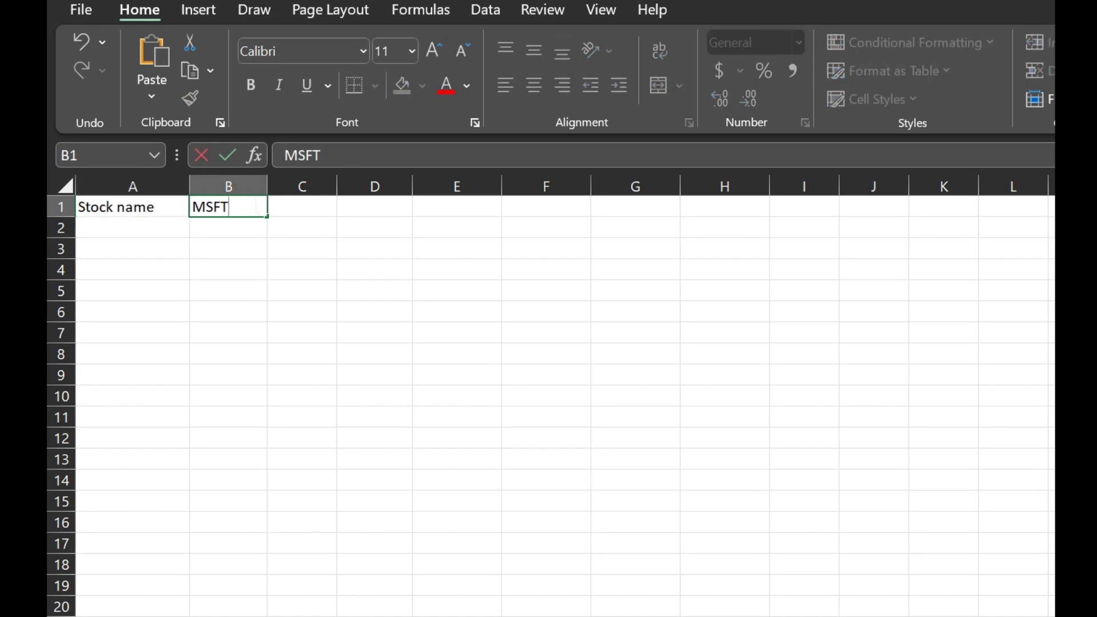
{"action": "key", "text": "Return"}
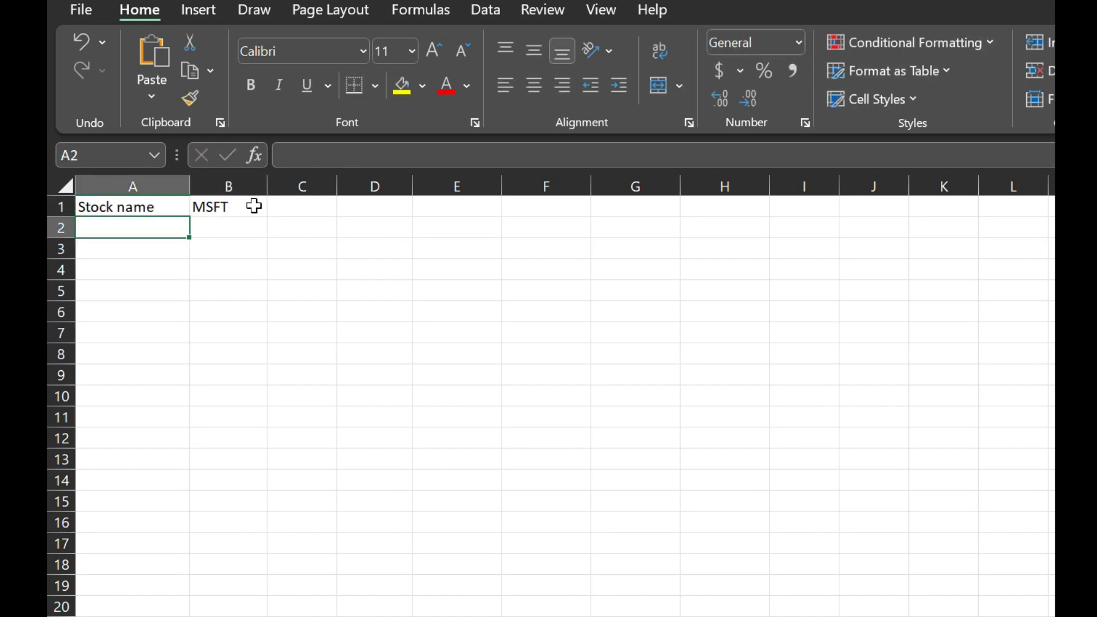
{"action": "type", "text": "Start Date"}
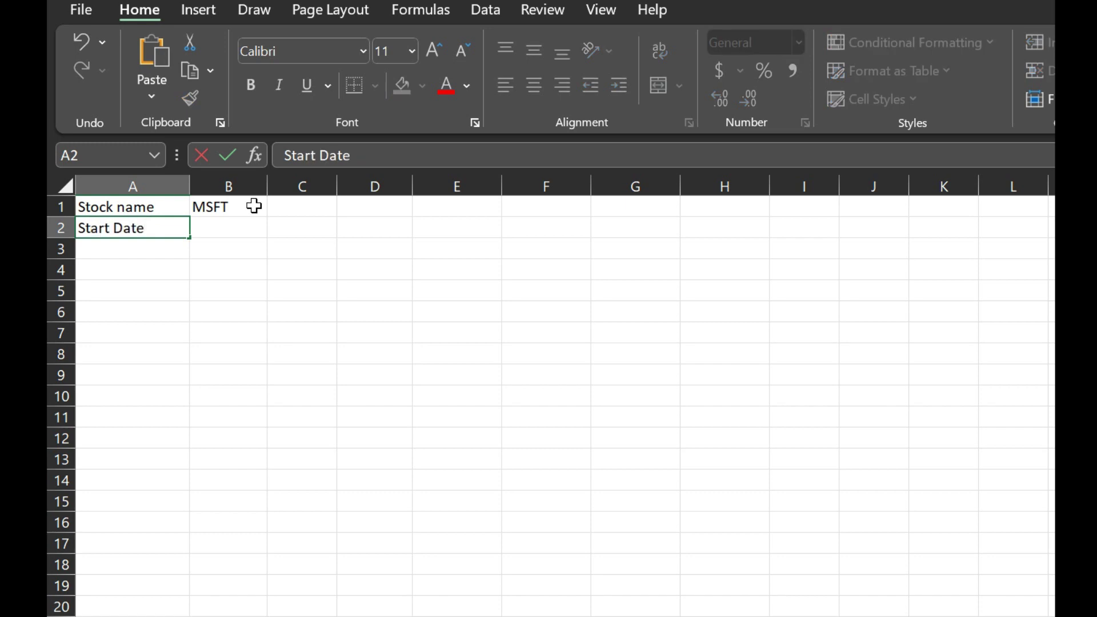
{"action": "key", "text": "Return"}
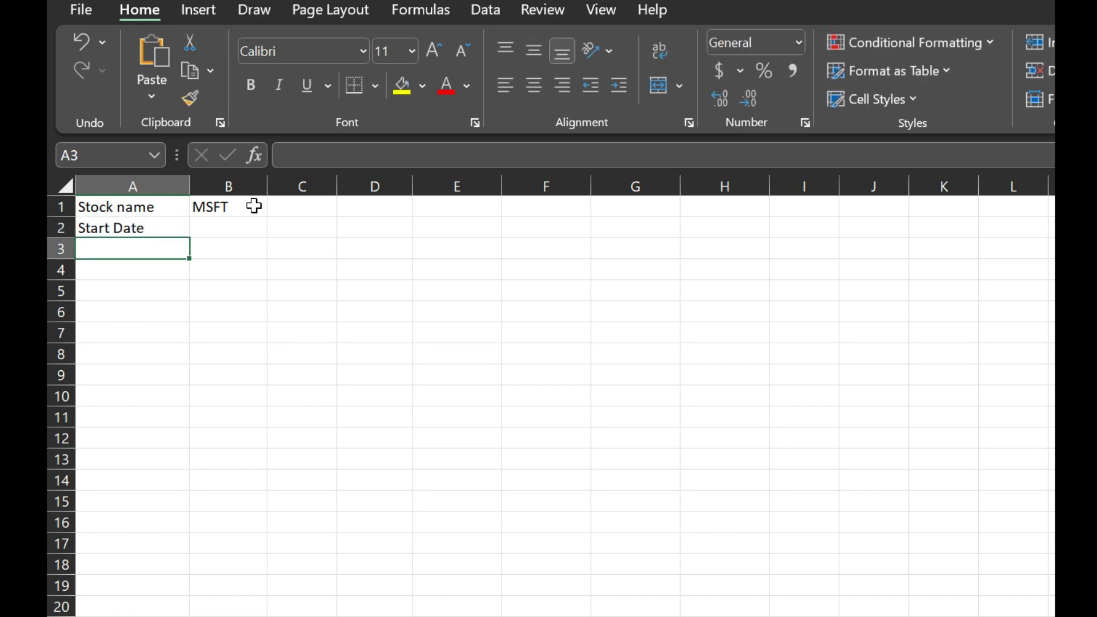
{"action": "type", "text": "End Date"}
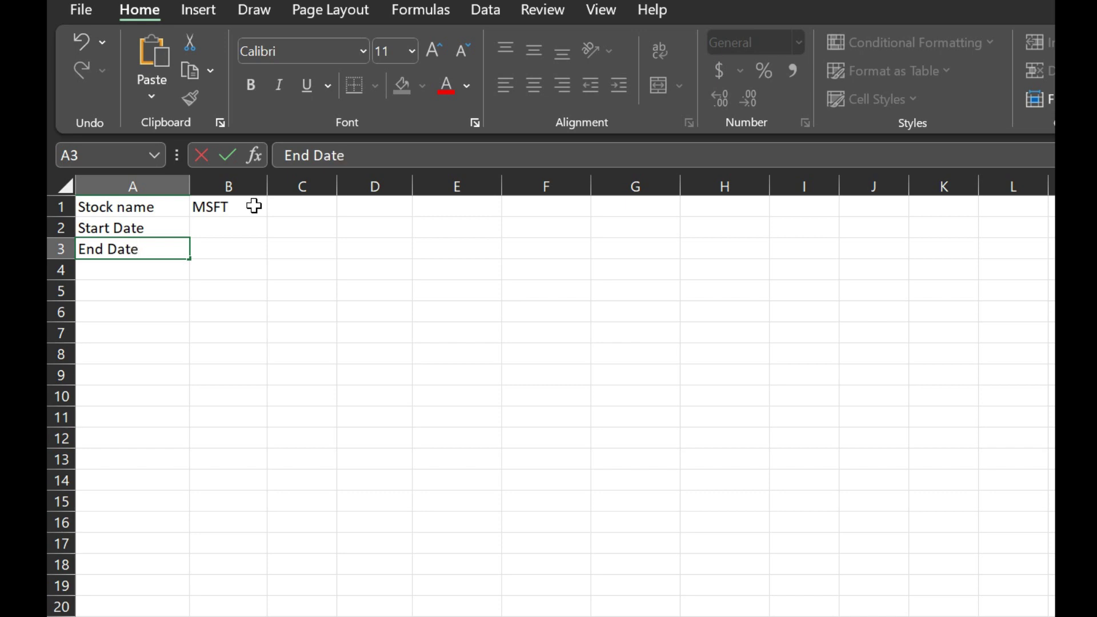
{"action": "key", "text": "Return"}
{"action": "type", "text": "No"}
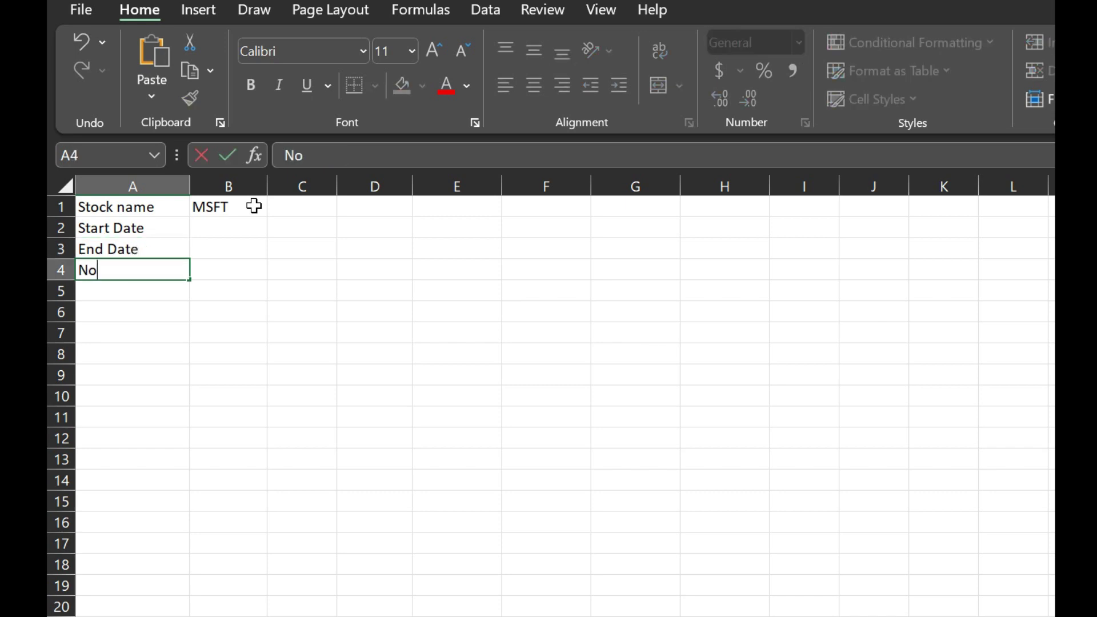
{"action": "type", "text": ". Of Days"}
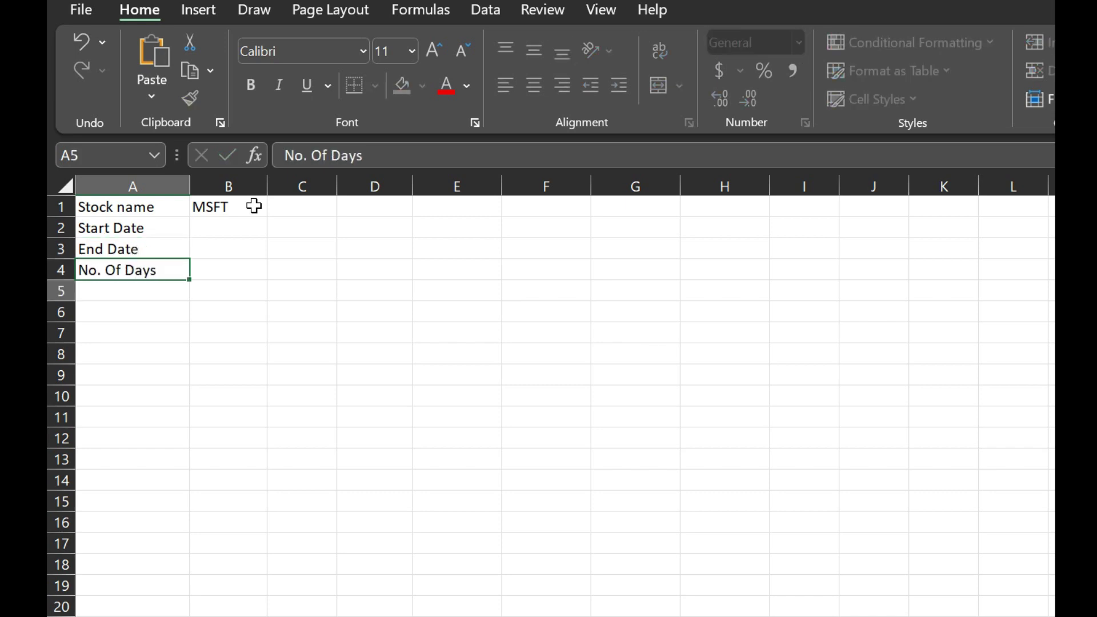
{"action": "key", "text": "Return"}
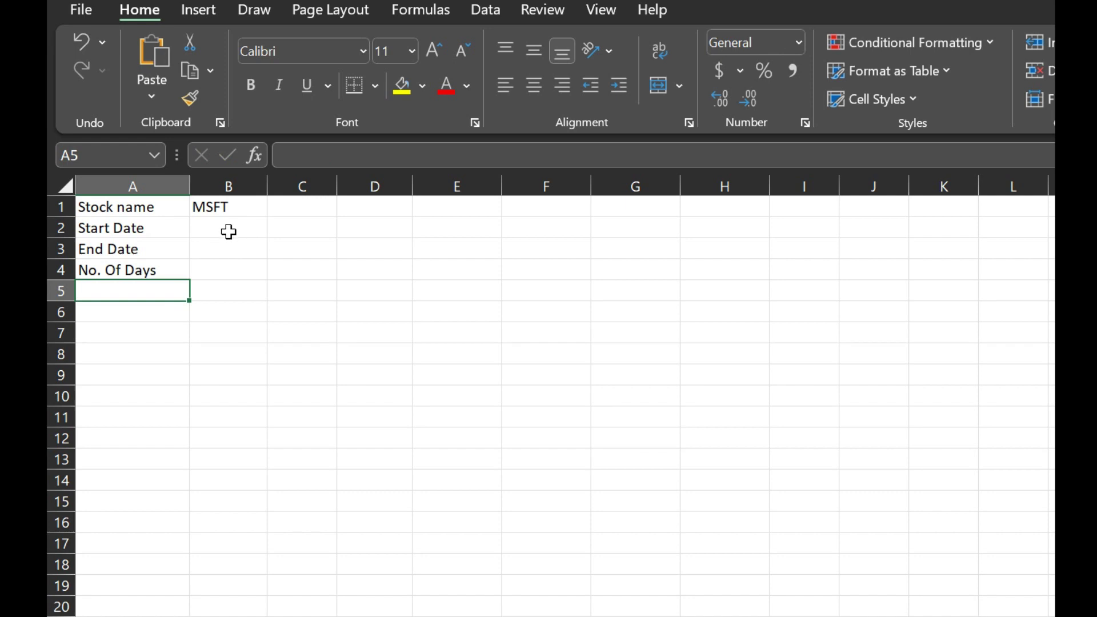
{"action": "left_click", "coordinate": [248, 253]}
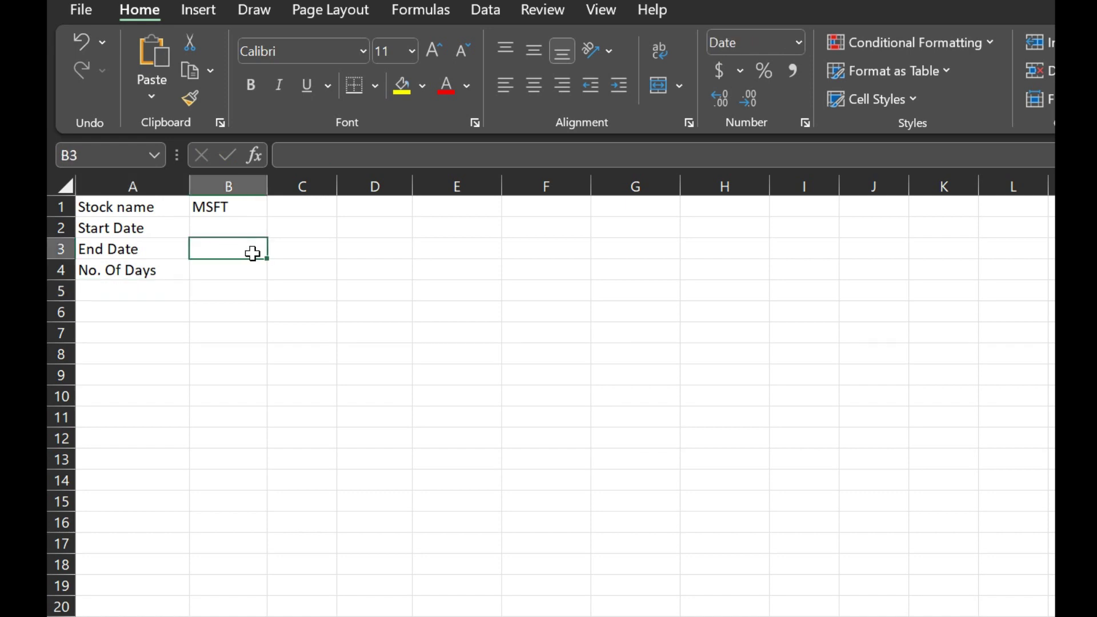
{"action": "type", "text": "="}
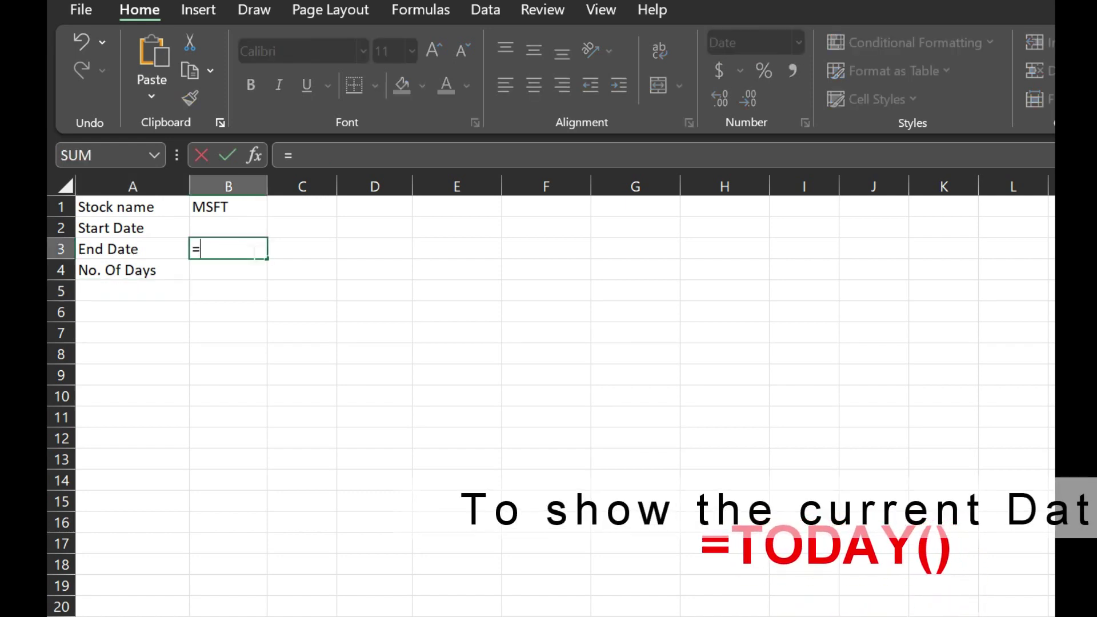
{"action": "type", "text": "TODAY"}
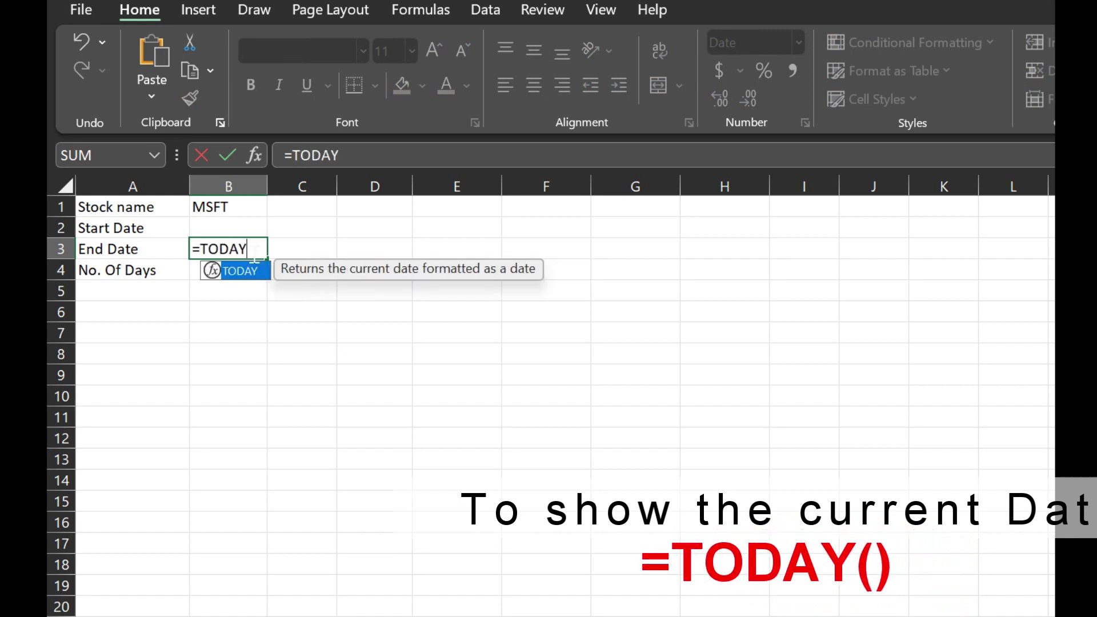
{"action": "type", "text": "()"}
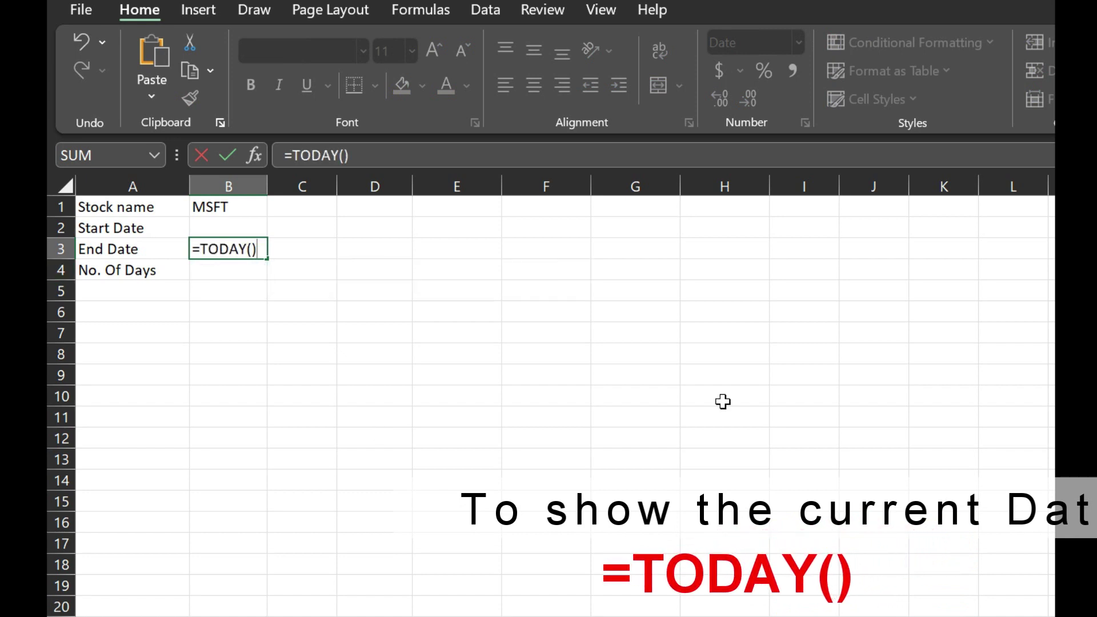
Enter =TODAY() as End Date (30-May-22) and 30 as No. Of Days.
{"action": "key", "text": "Return"}
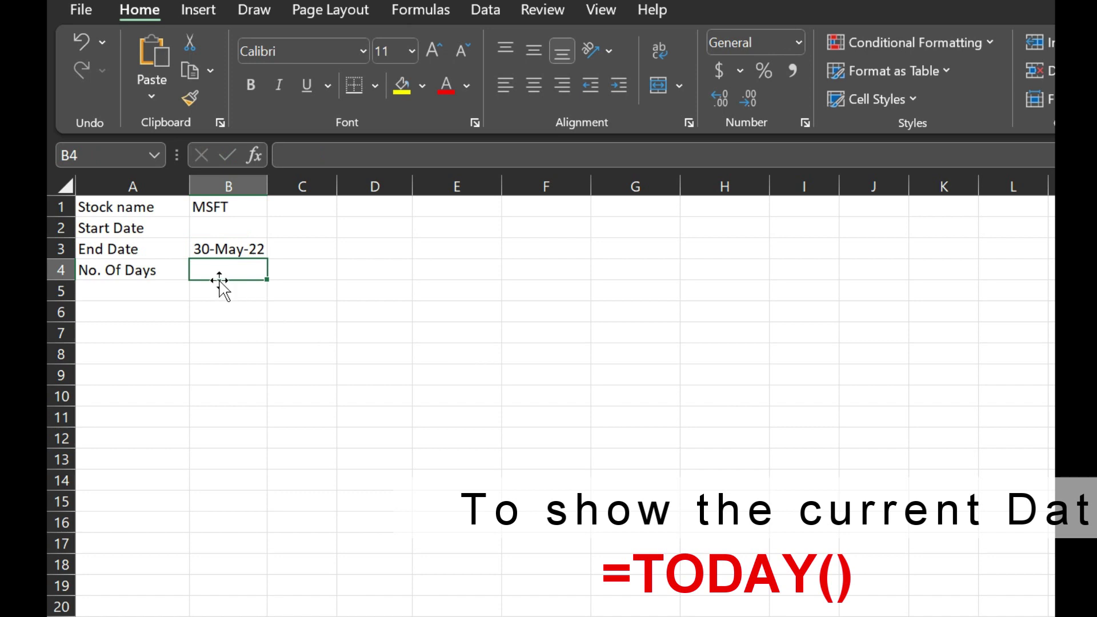
{"action": "type", "text": "30"}
{"action": "key", "text": "Return"}
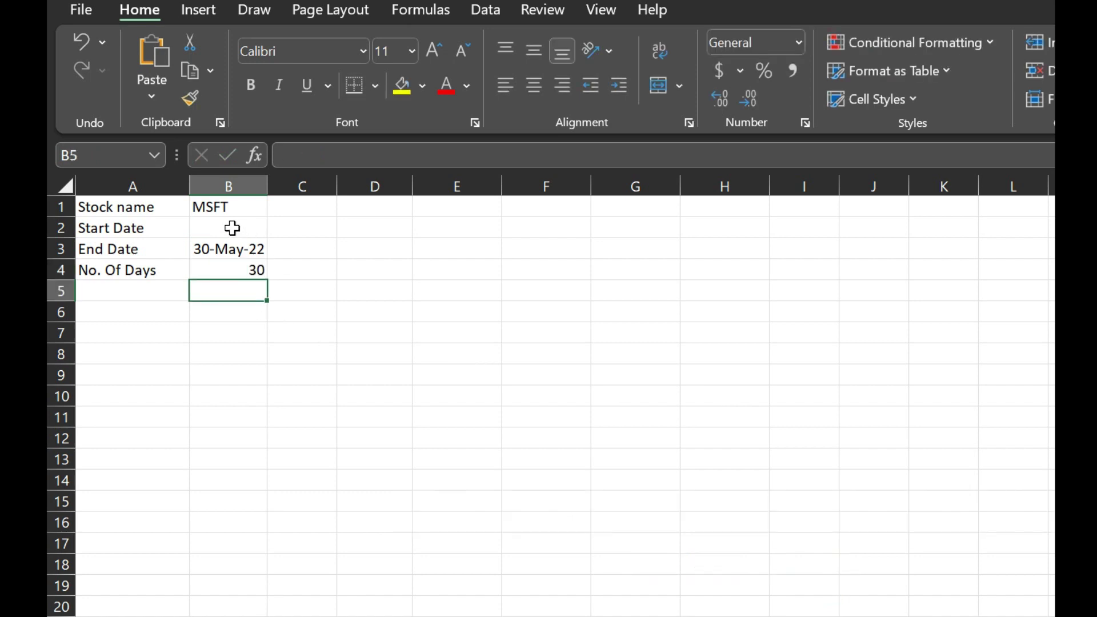
{"action": "left_click", "coordinate": [232, 228]}
{"action": "type", "text": "="}
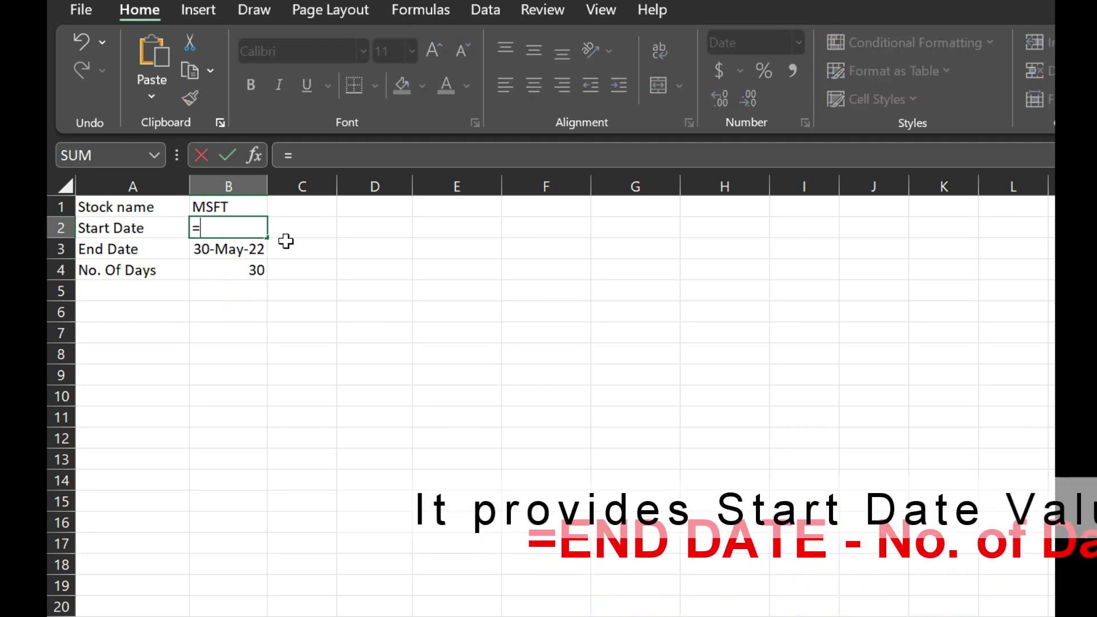
Compute Start Date in B2 with the formula =B3-B4.
{"action": "left_click", "coordinate": [221, 249]}
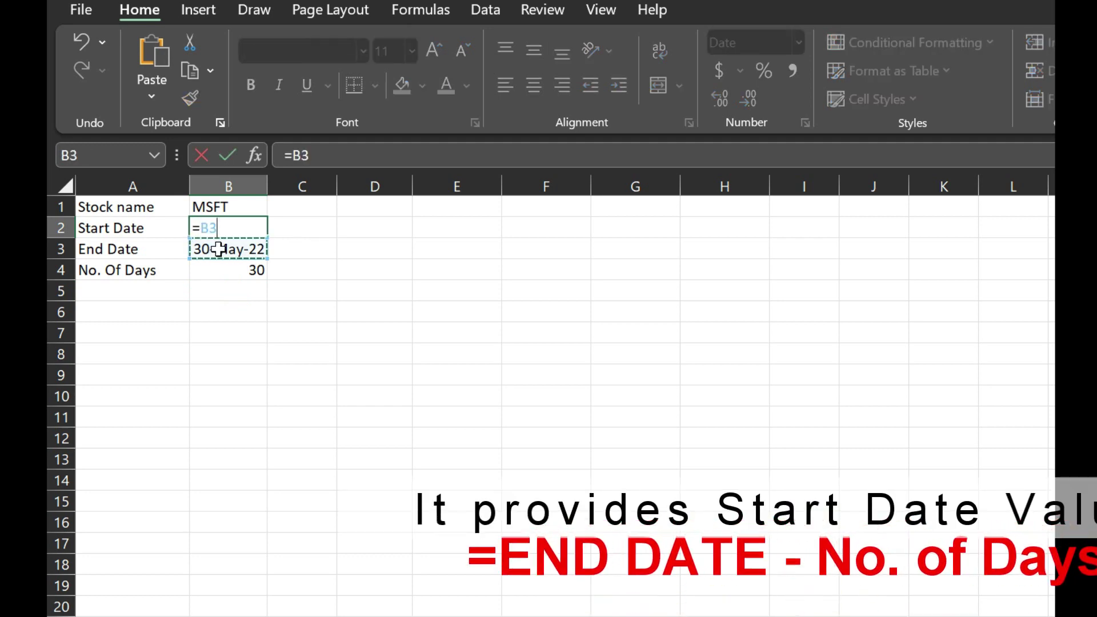
{"action": "type", "text": "-"}
{"action": "left_click", "coordinate": [238, 268]}
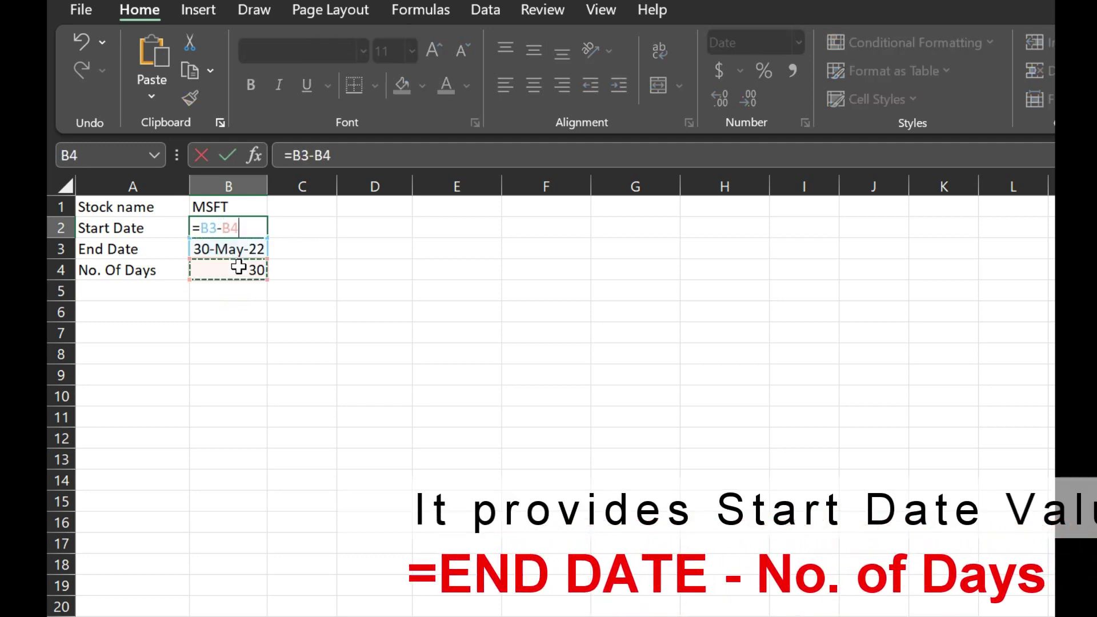
{"action": "key", "text": "Return"}
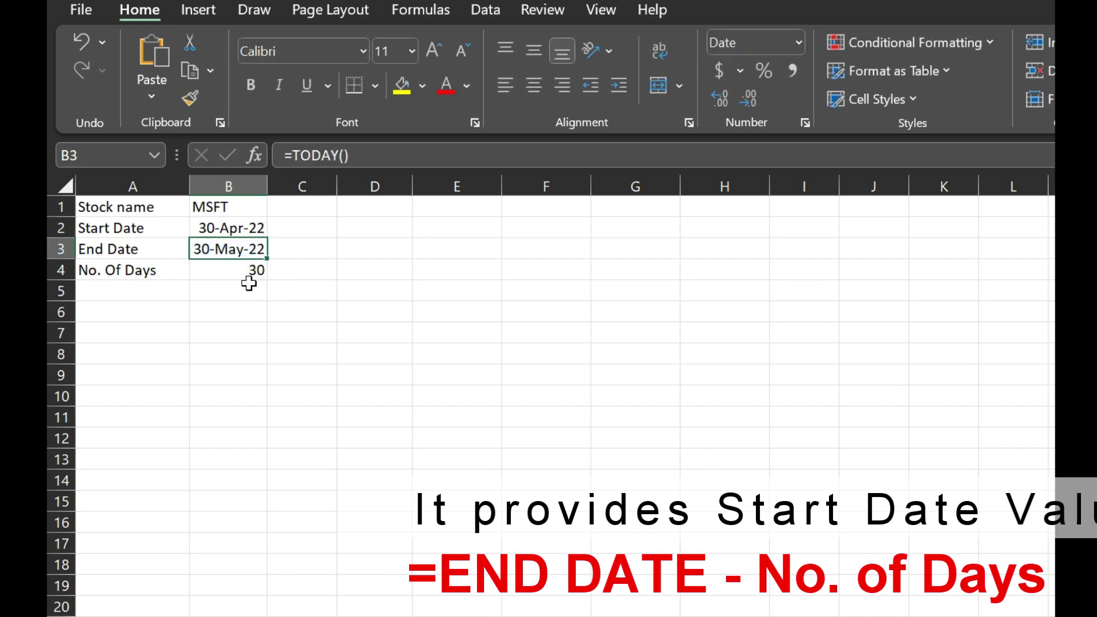
Change No. Of Days to 60, then to 180.
{"action": "left_click", "coordinate": [249, 270]}
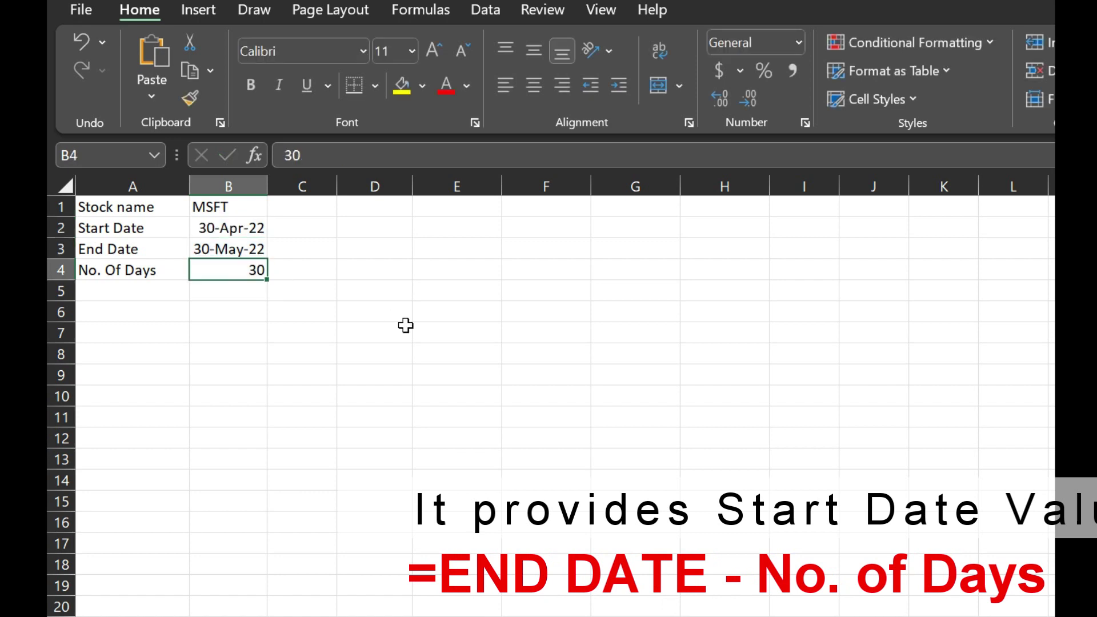
{"action": "type", "text": "60"}
{"action": "key", "text": "Return"}
{"action": "key", "text": "Up"}
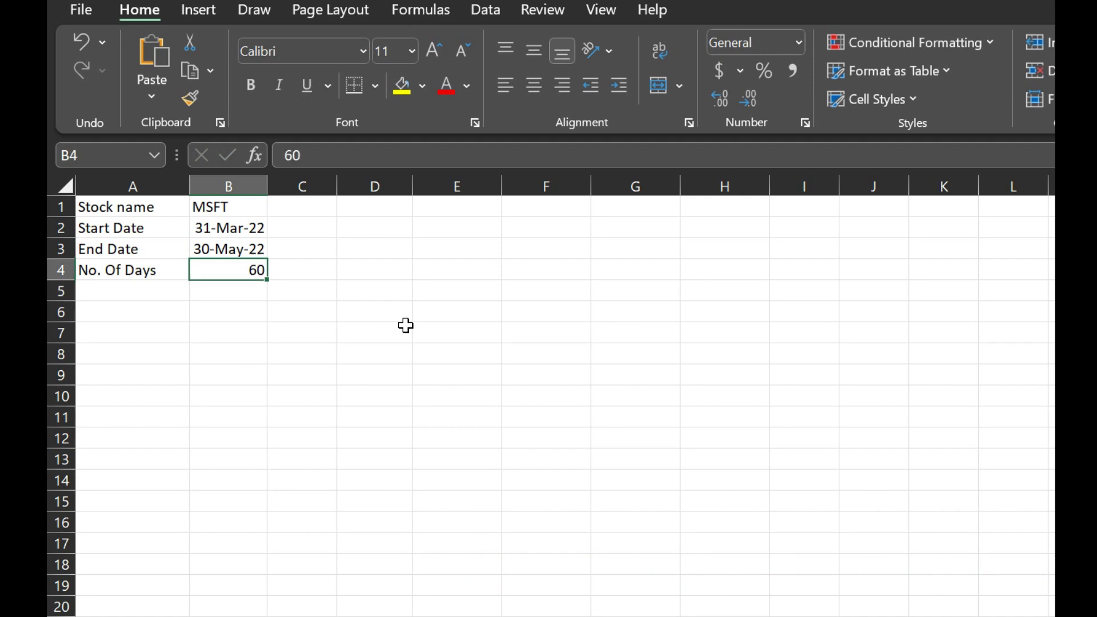
{"action": "type", "text": "180"}
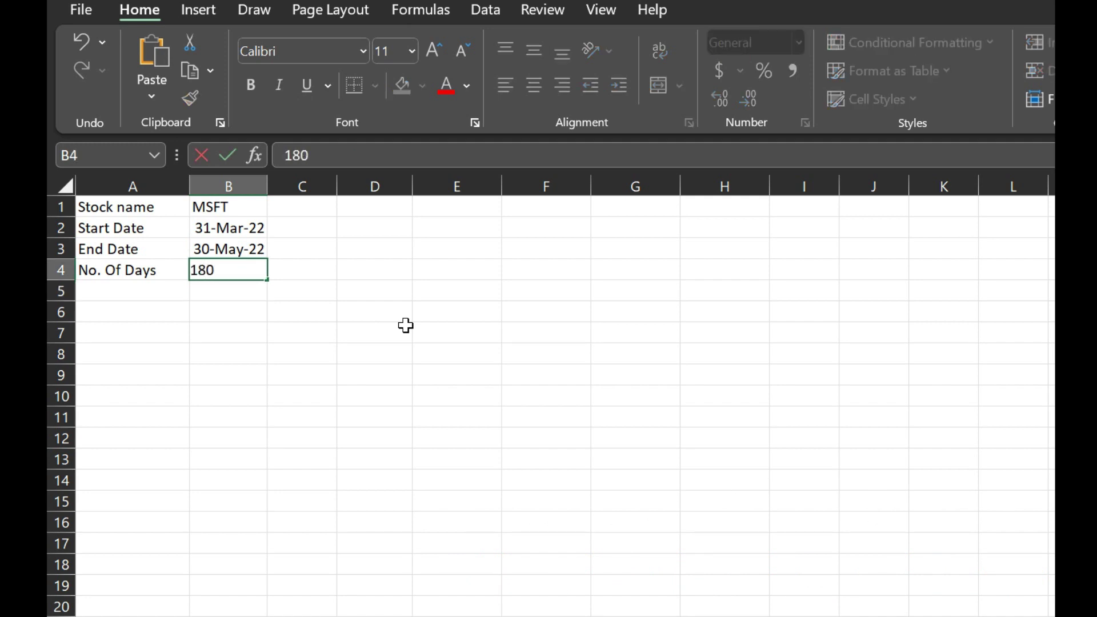
{"action": "key", "text": "Return"}
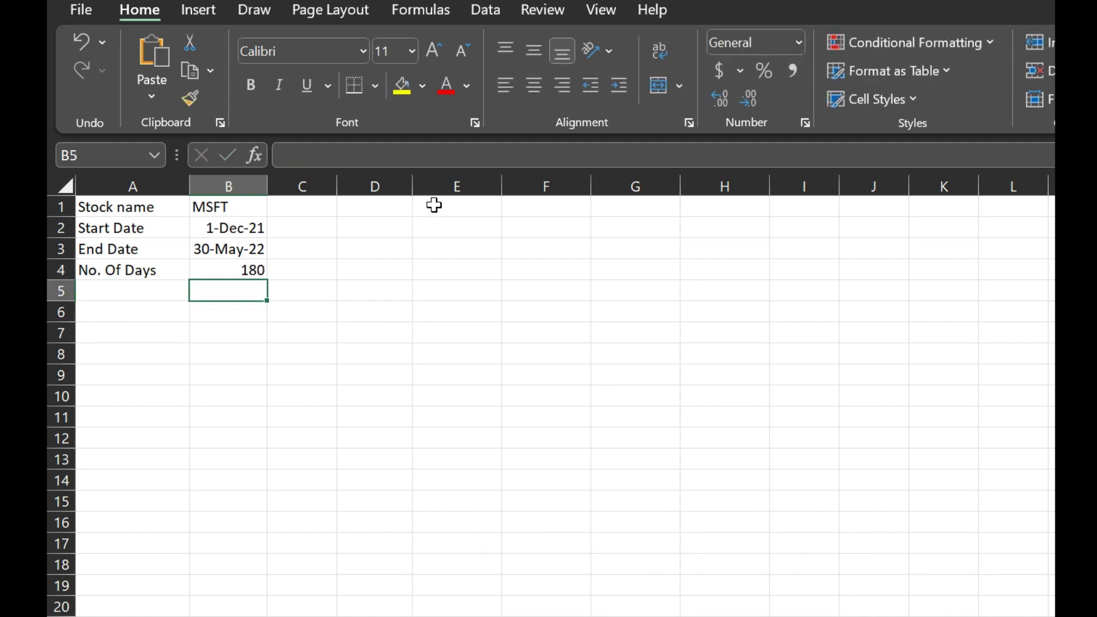
Enter =STOCKHISTORY(B1,B2,B3,0,1,0,2,3,4,1) in E1 for daily MSFT prices.
{"action": "left_click", "coordinate": [434, 206]}
{"action": "type", "text": "="}
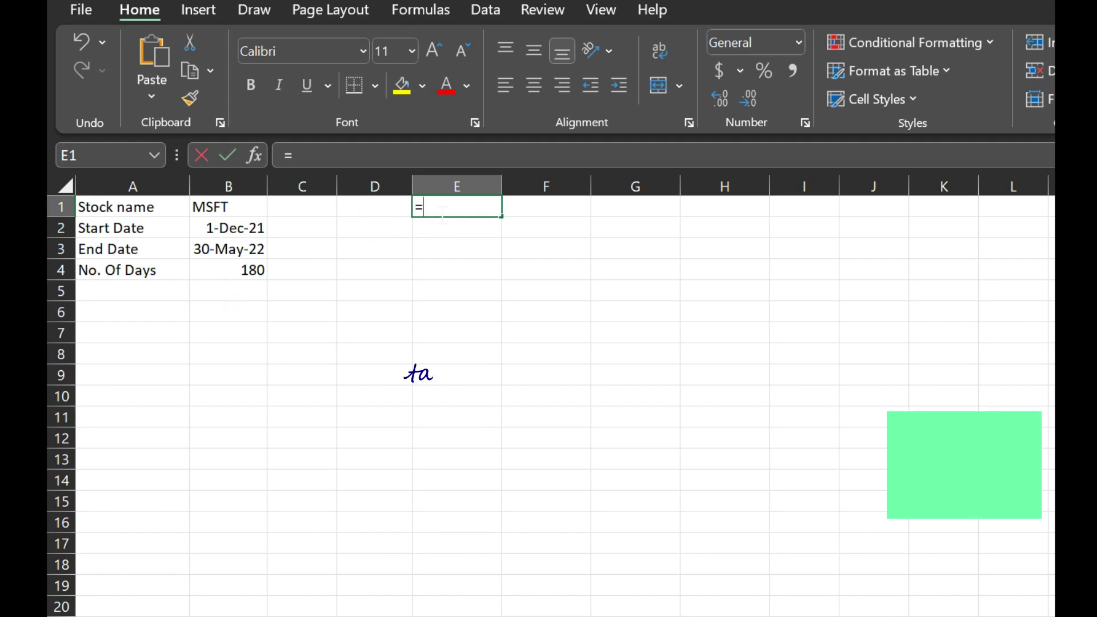
{"action": "type", "text": "STOC"}
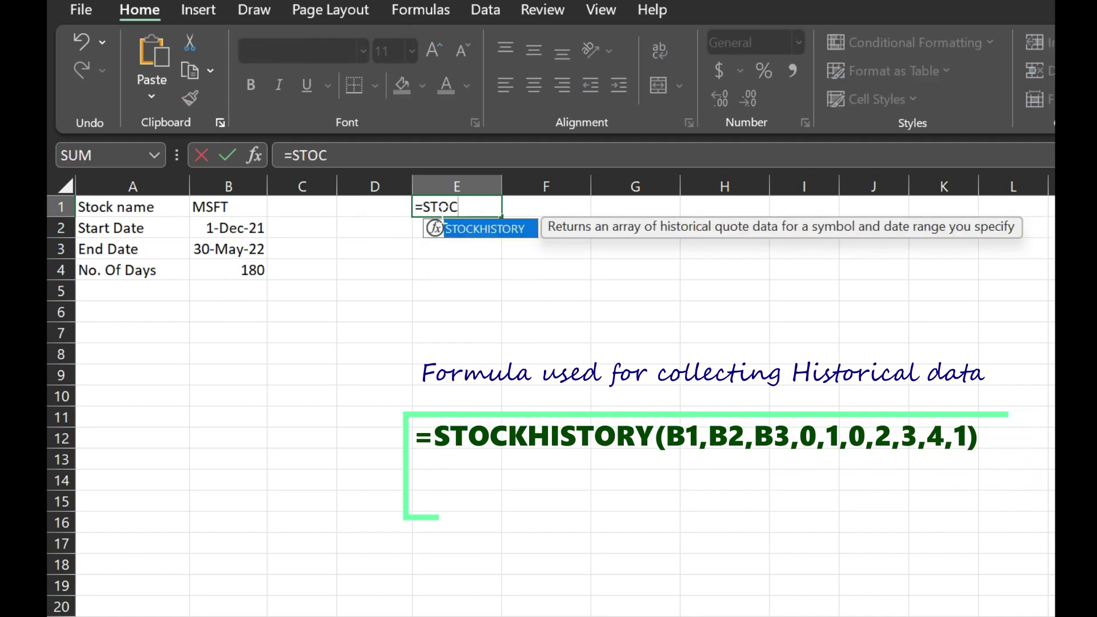
{"action": "type", "text": "KHISTORY"}
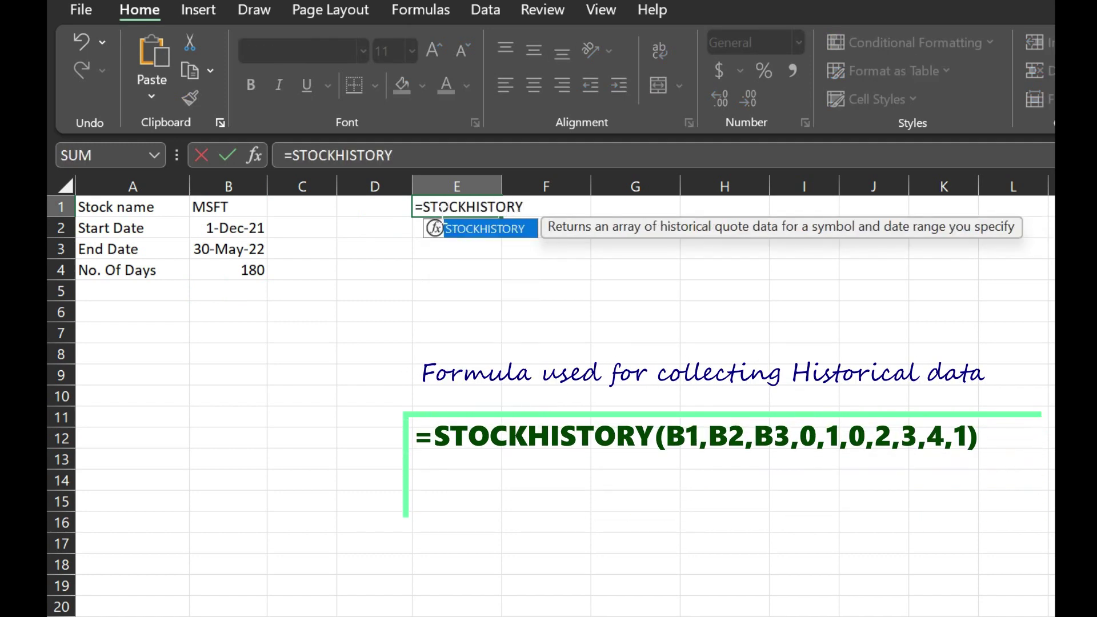
{"action": "type", "text": "("}
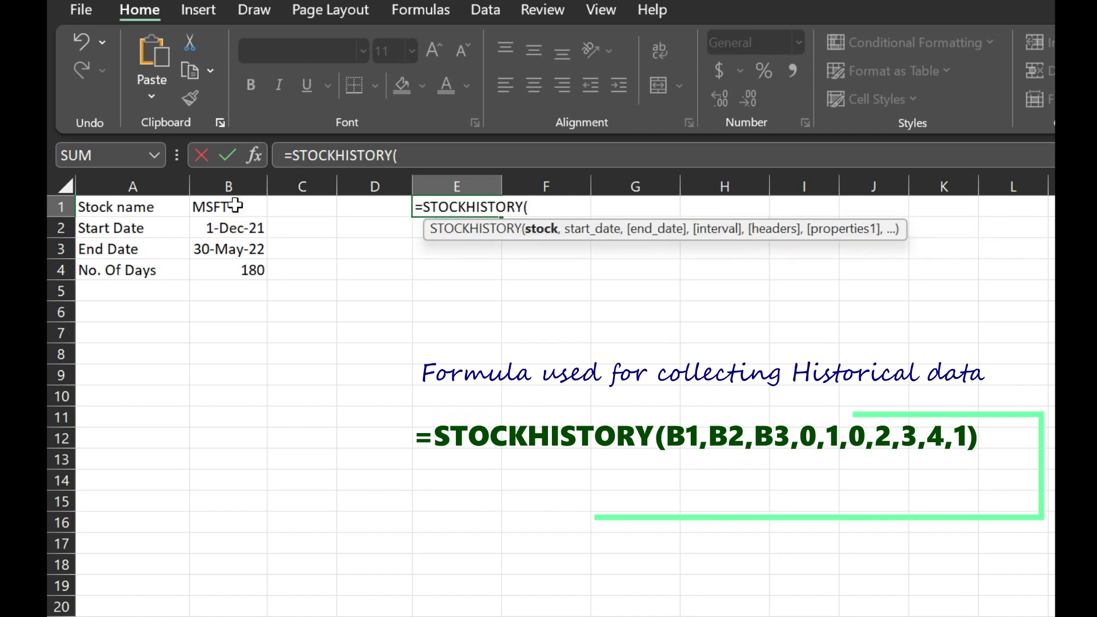
{"action": "left_click", "coordinate": [236, 207]}
{"action": "type", "text": ","}
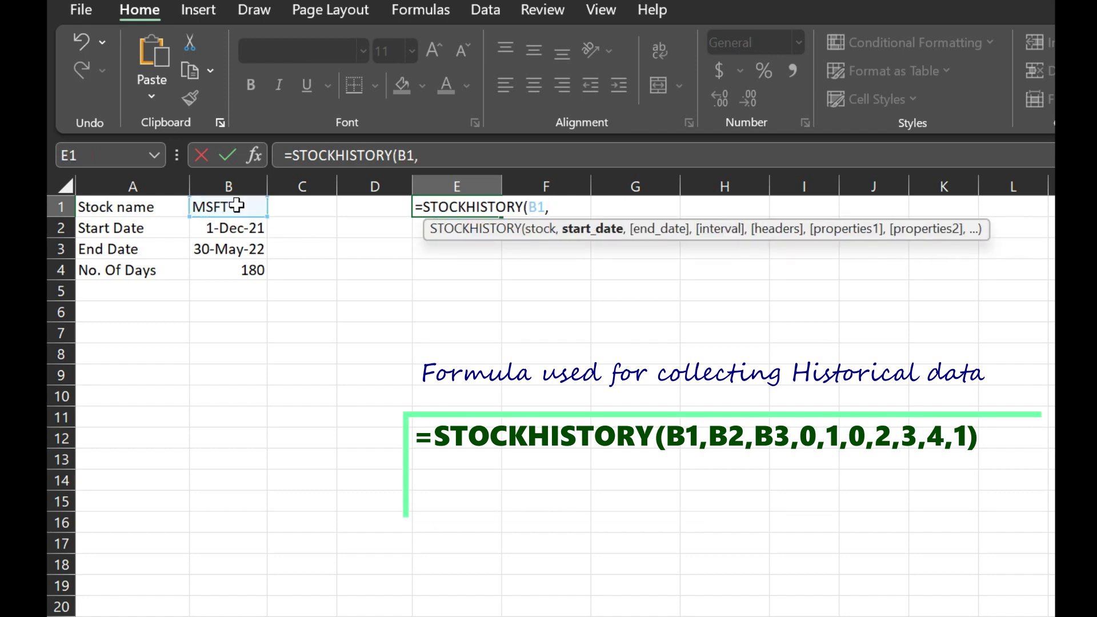
{"action": "left_click", "coordinate": [244, 229]}
{"action": "type", "text": ","}
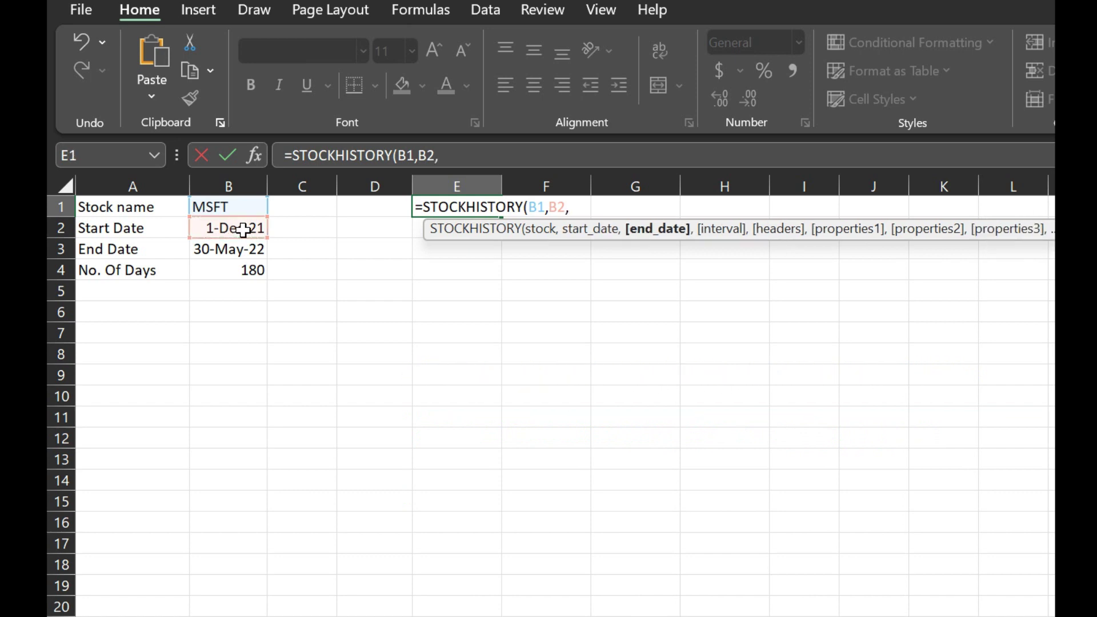
{"action": "left_click", "coordinate": [242, 249]}
{"action": "type", "text": ","}
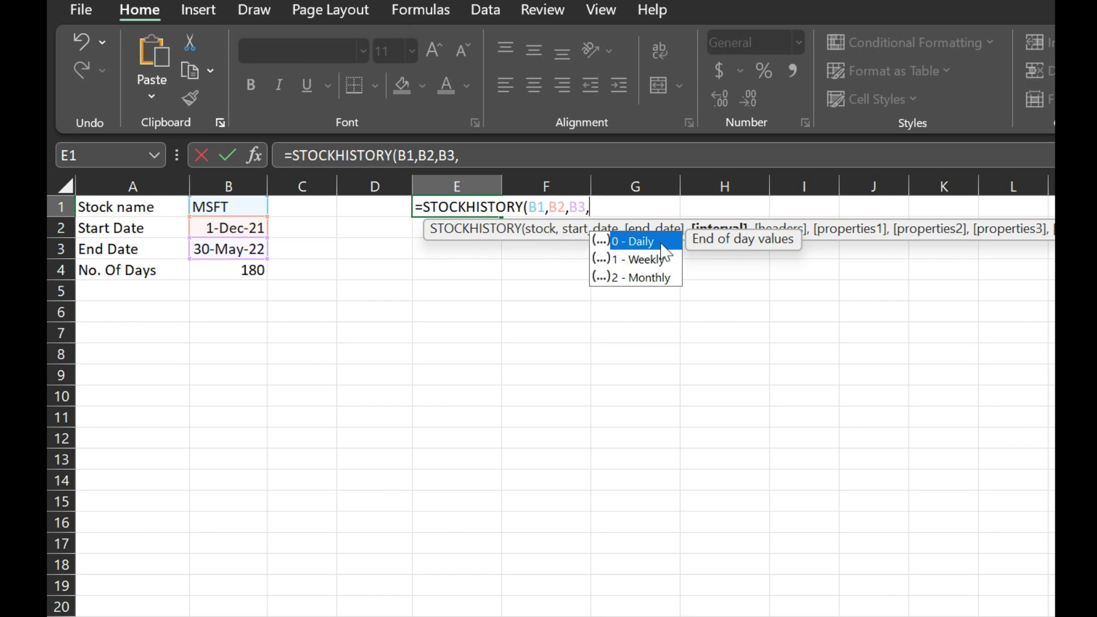
{"action": "type", "text": ",0,1"}
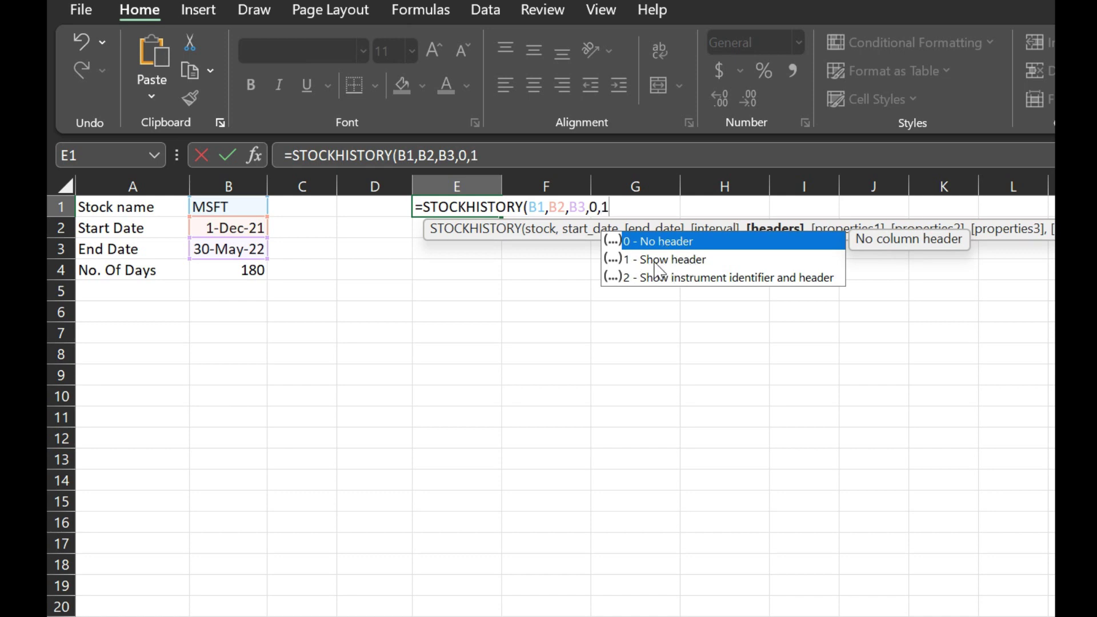
{"action": "type", "text": ","}
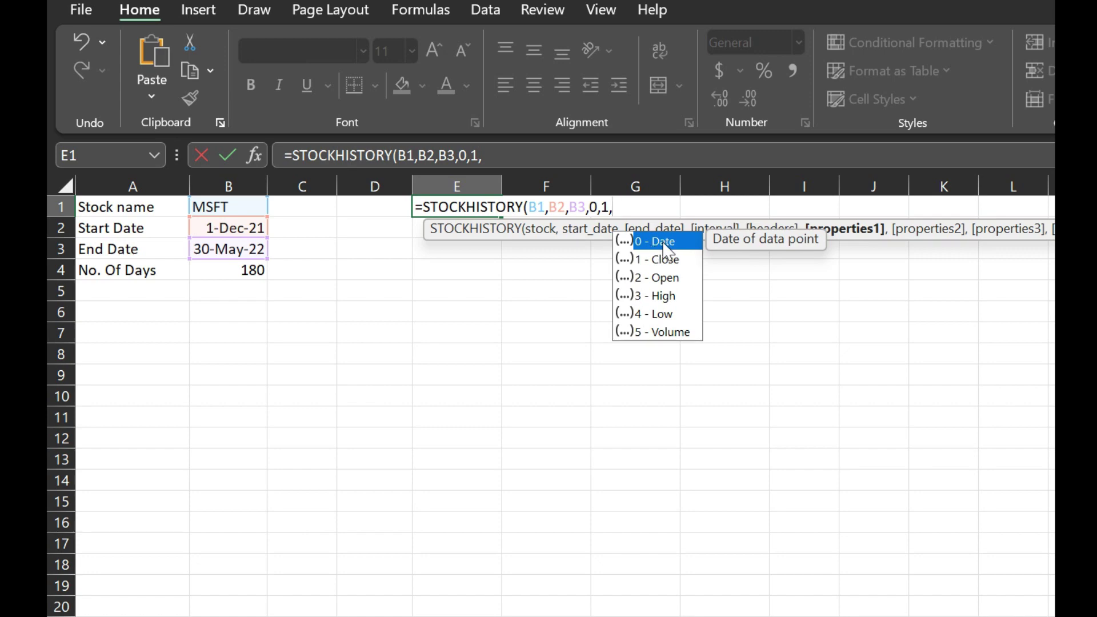
{"action": "type", "text": "0,2"}
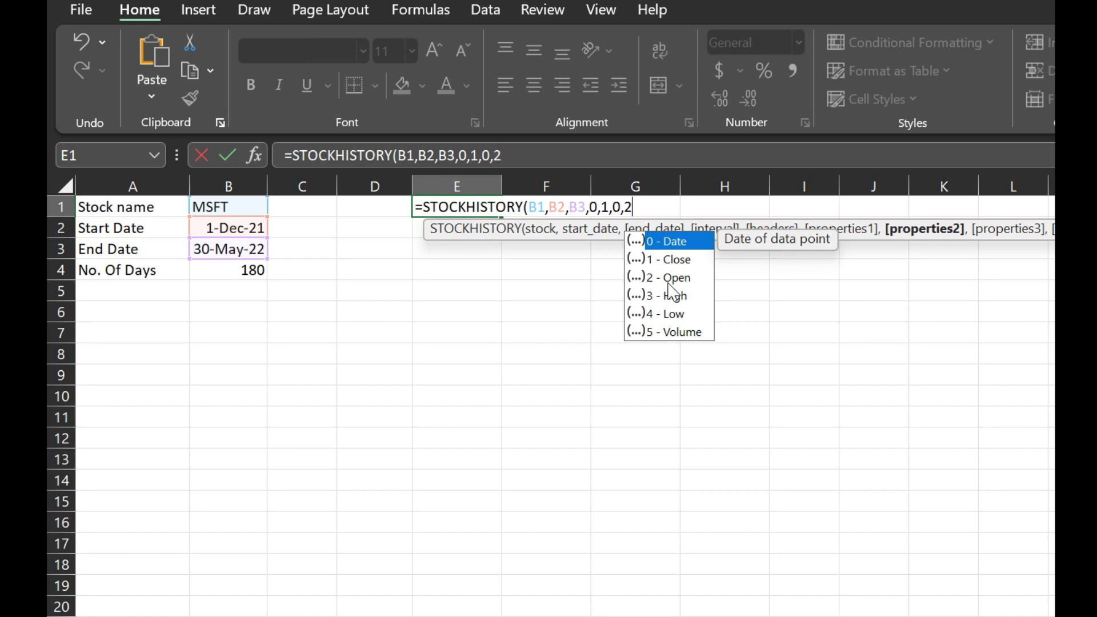
{"action": "type", "text": ","}
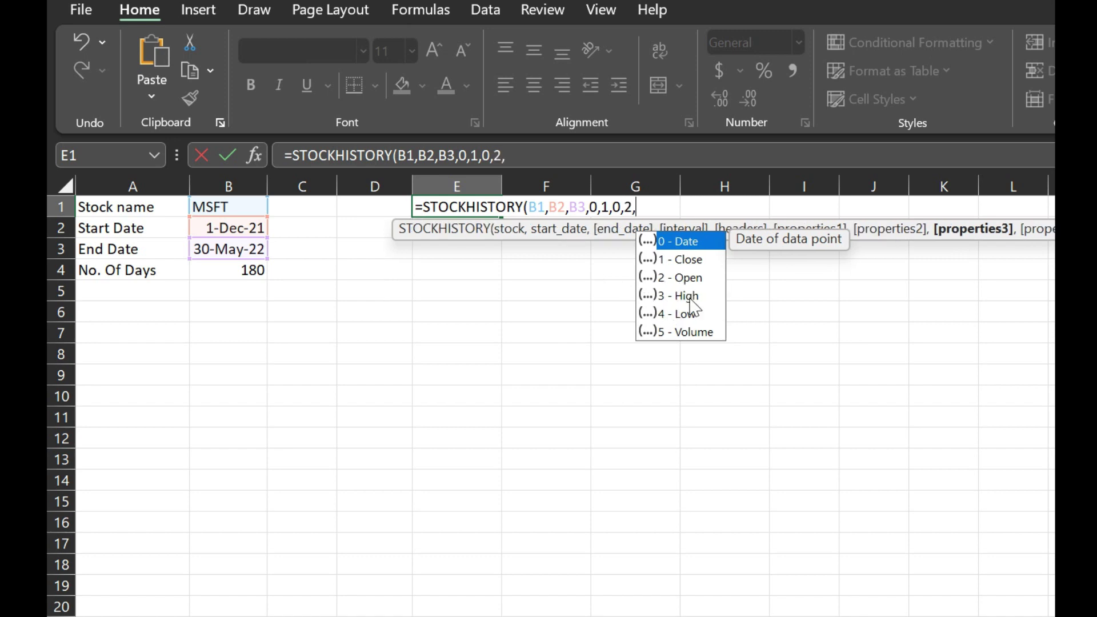
{"action": "type", "text": "3,4"}
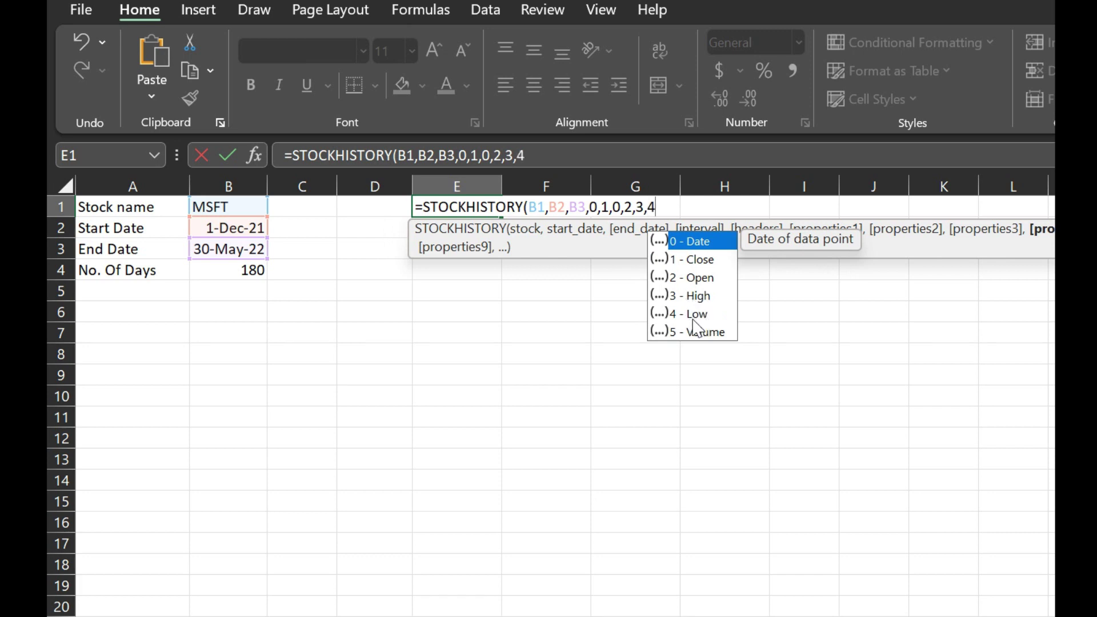
{"action": "type", "text": ","}
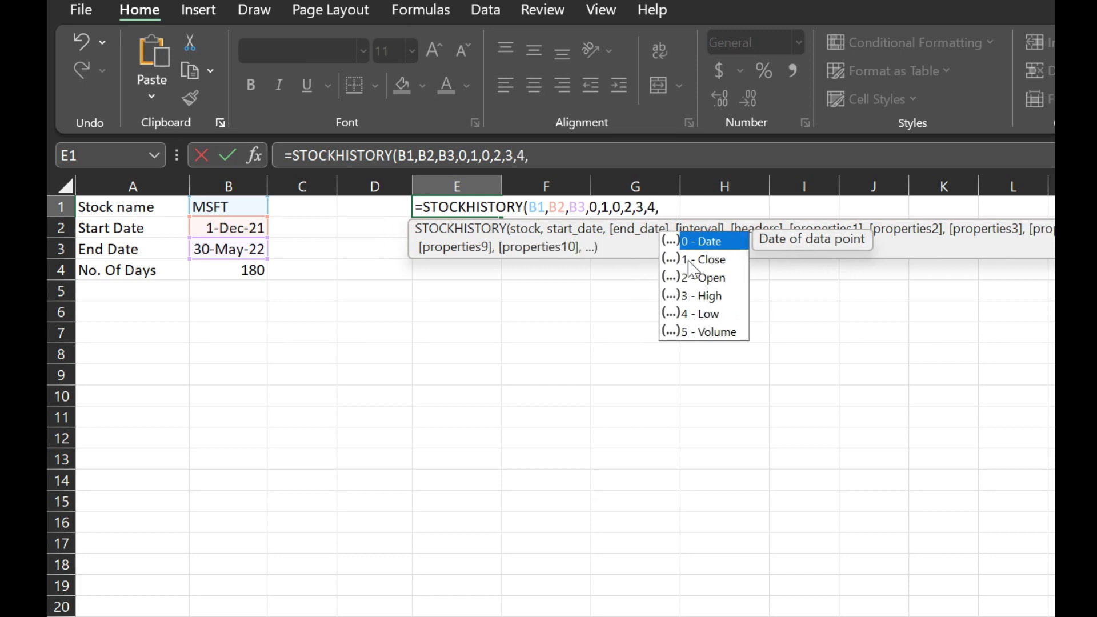
{"action": "type", "text": "1)"}
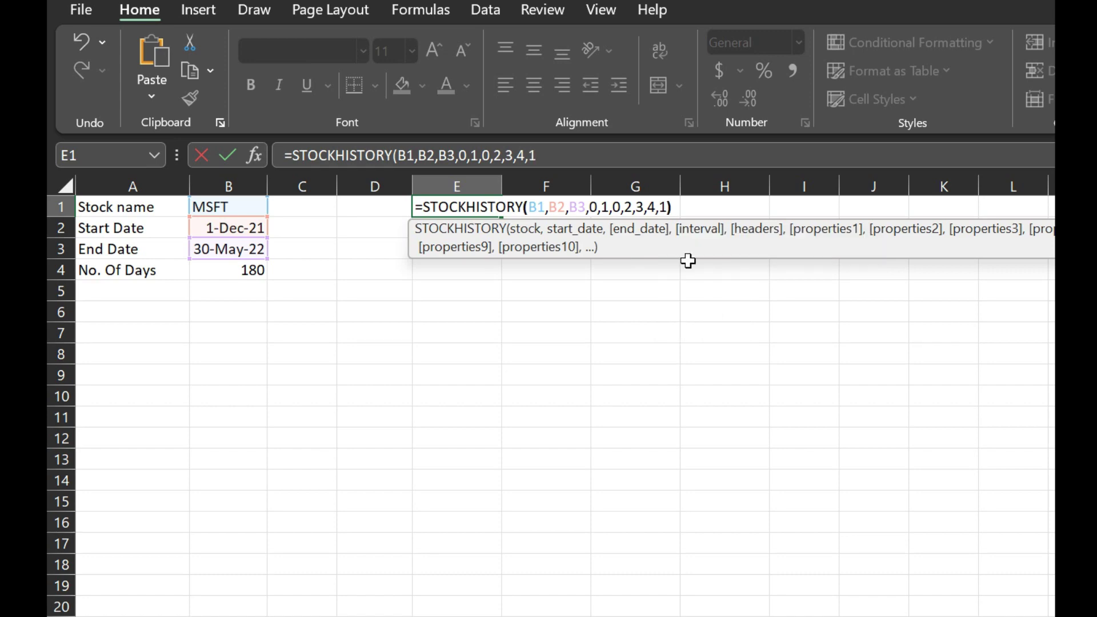
{"action": "key", "text": "Return"}
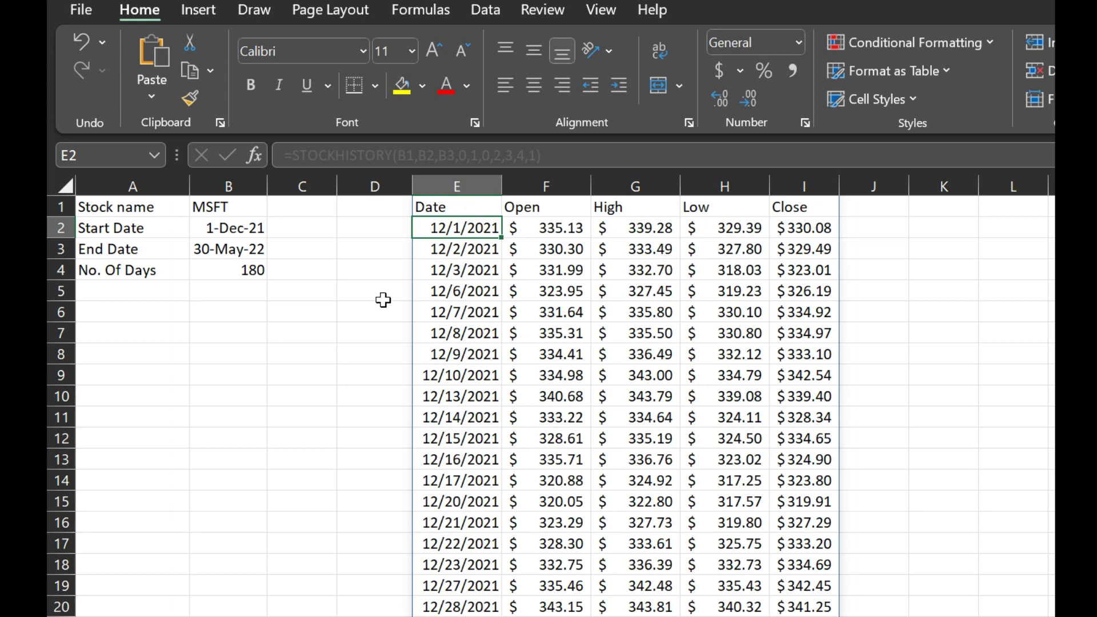
Change the ticker in B1 to NIFTY, then to GOOG.
{"action": "left_click", "coordinate": [237, 213]}
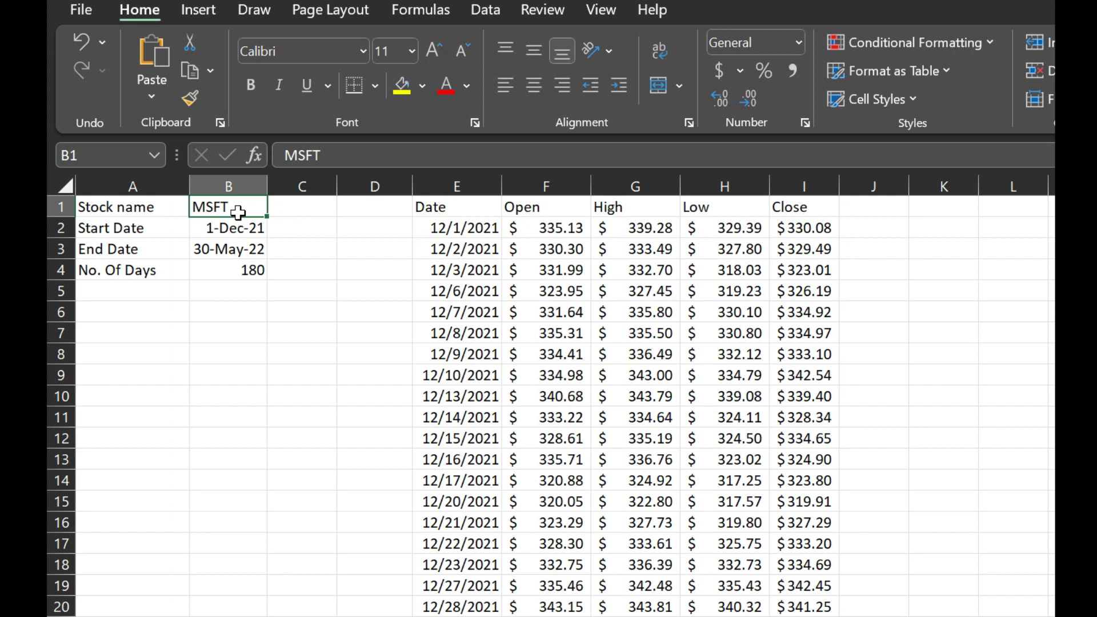
{"action": "type", "text": "NIFTY"}
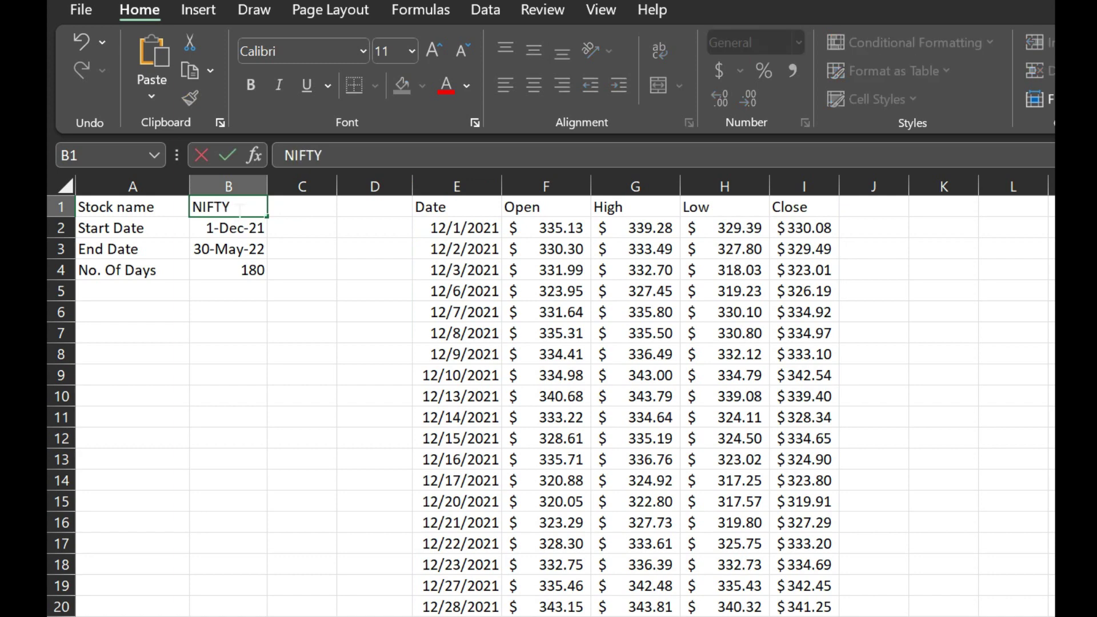
{"action": "key", "text": "Return"}
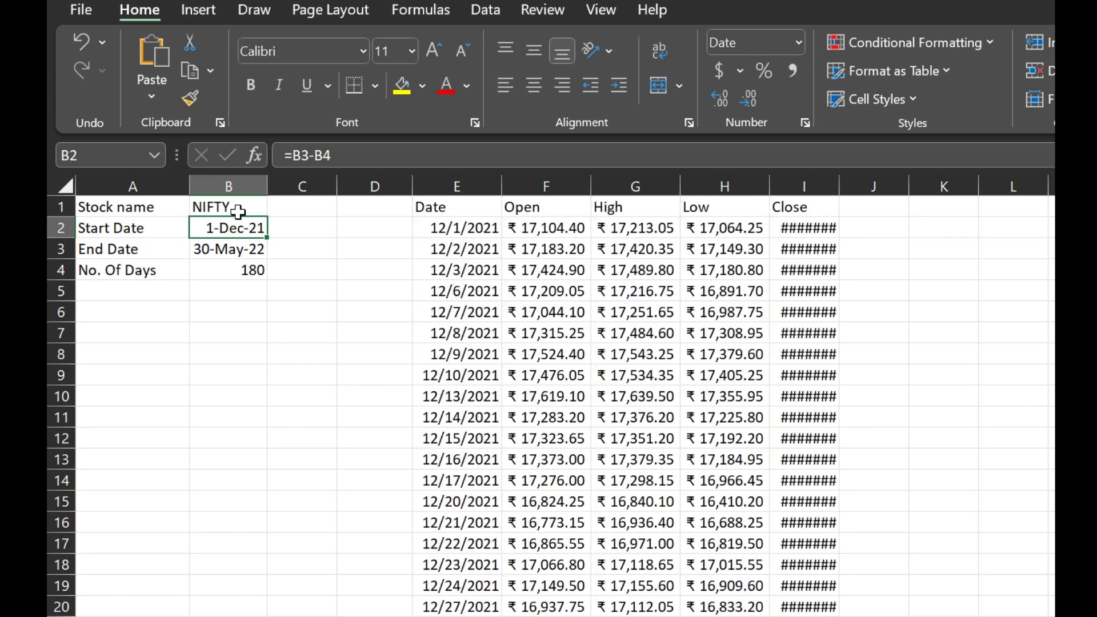
{"action": "left_click", "coordinate": [227, 207]}
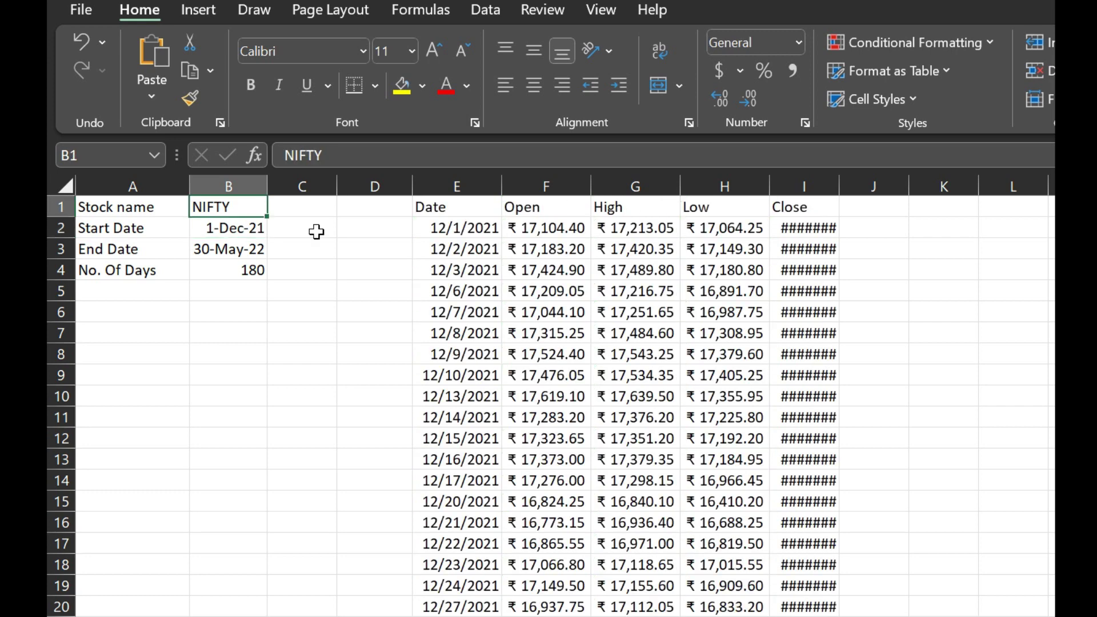
{"action": "type", "text": "G"}
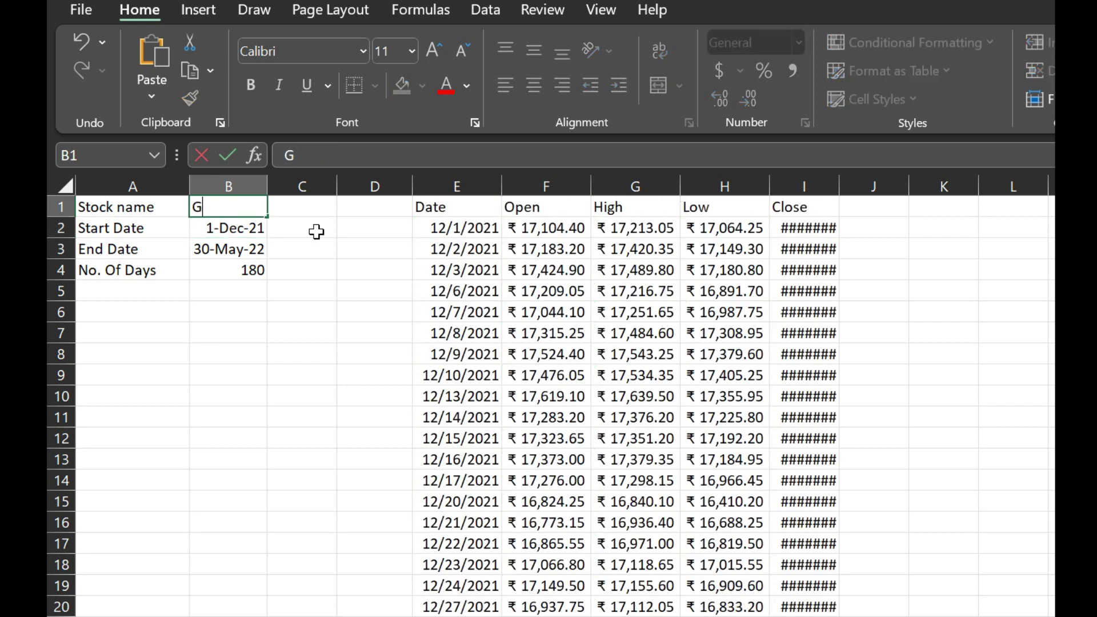
{"action": "type", "text": "OOG"}
{"action": "key", "text": "Return"}
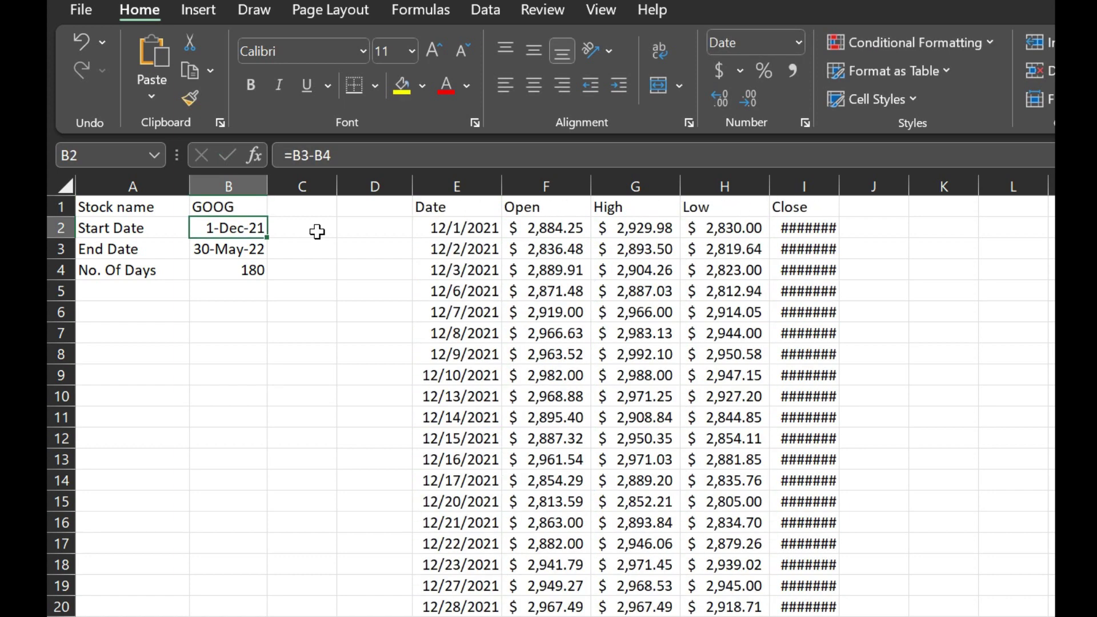
Autofit column I so the Close values display in full.
{"action": "double_click", "coordinate": [840, 186]}
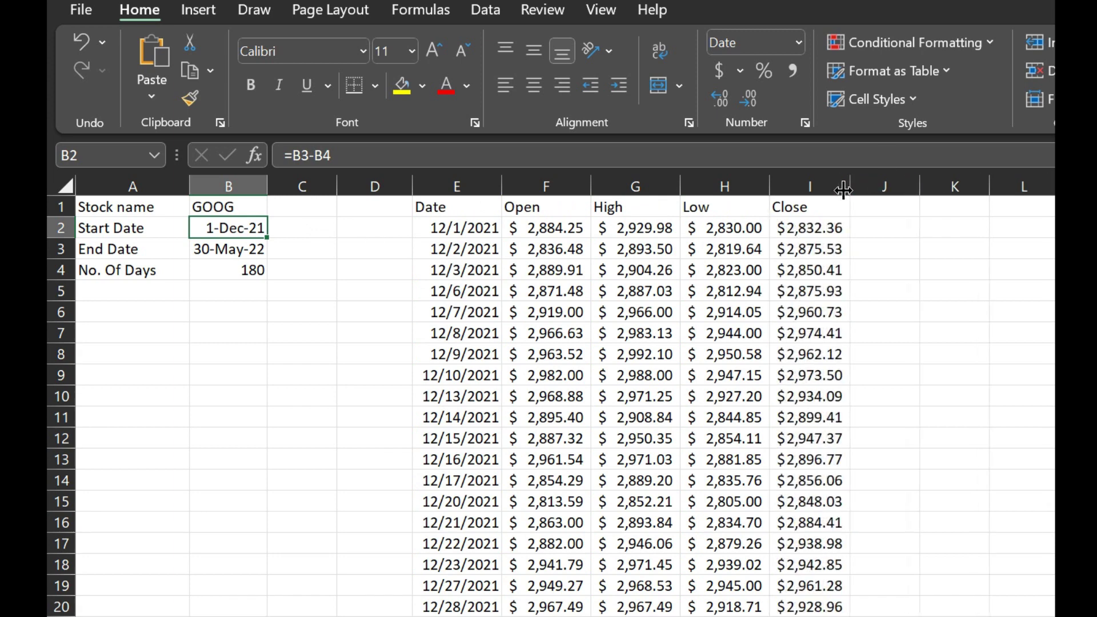
{"action": "left_click", "coordinate": [891, 291]}
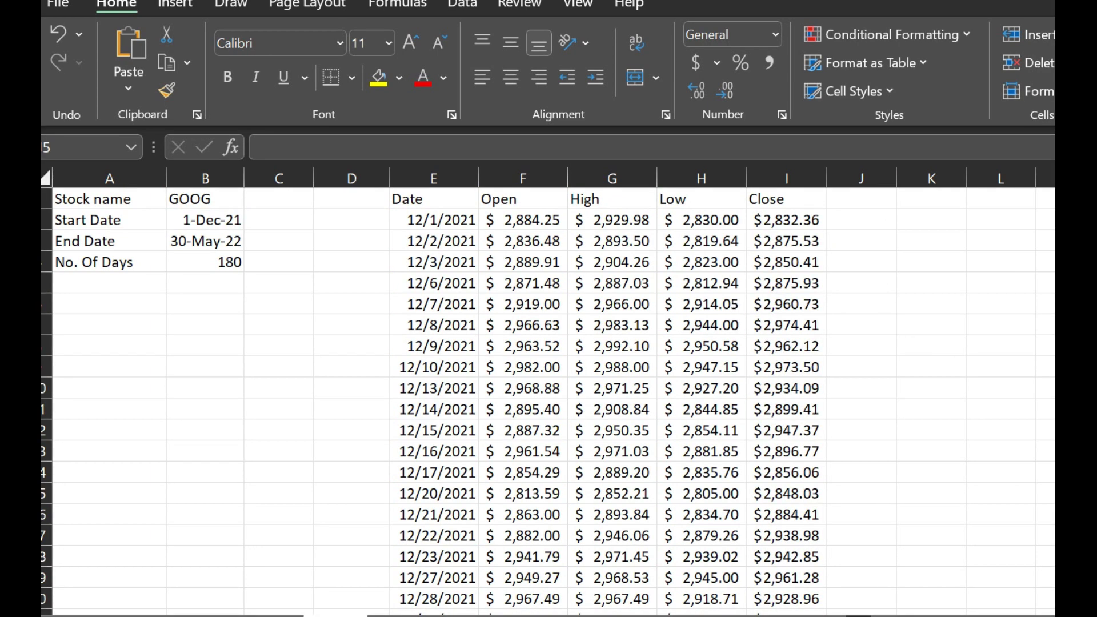
{"action": "scroll", "coordinate": [549, 385], "scroll_direction": "right", "scroll_amount": 1}
{"action": "scroll", "coordinate": [549, 386], "scroll_direction": "right", "scroll_amount": 2}
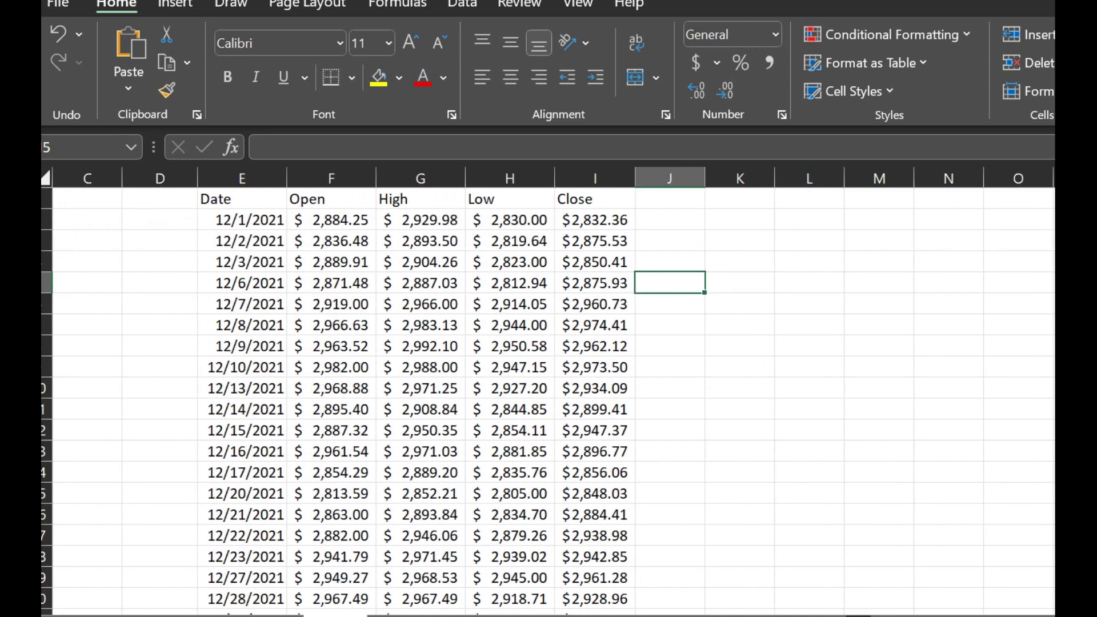
{"action": "scroll", "coordinate": [549, 385], "scroll_direction": "right", "scroll_amount": 3}
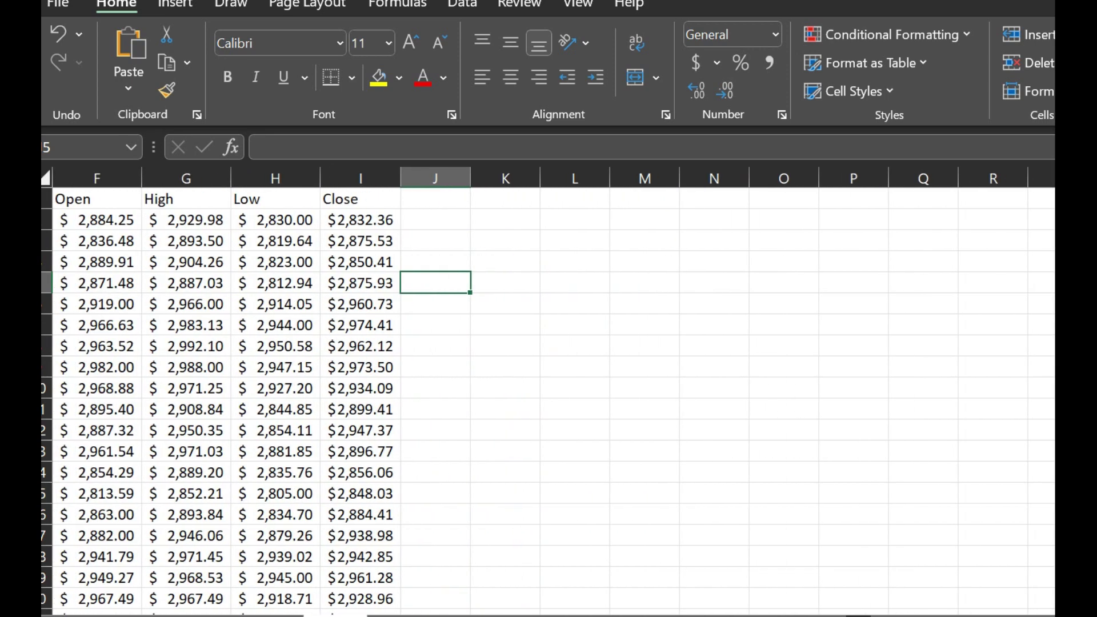
{"action": "scroll", "coordinate": [548, 385], "scroll_direction": "left", "scroll_amount": 1}
{"action": "scroll", "coordinate": [548, 385], "scroll_direction": "left", "scroll_amount": 1}
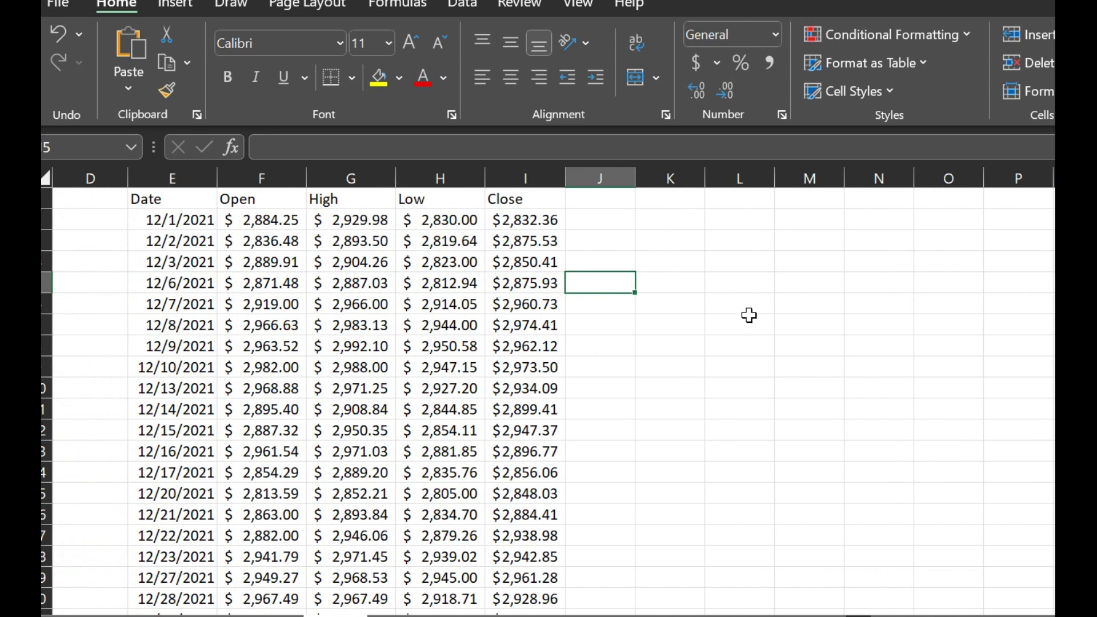
{"action": "left_click", "coordinate": [676, 239]}
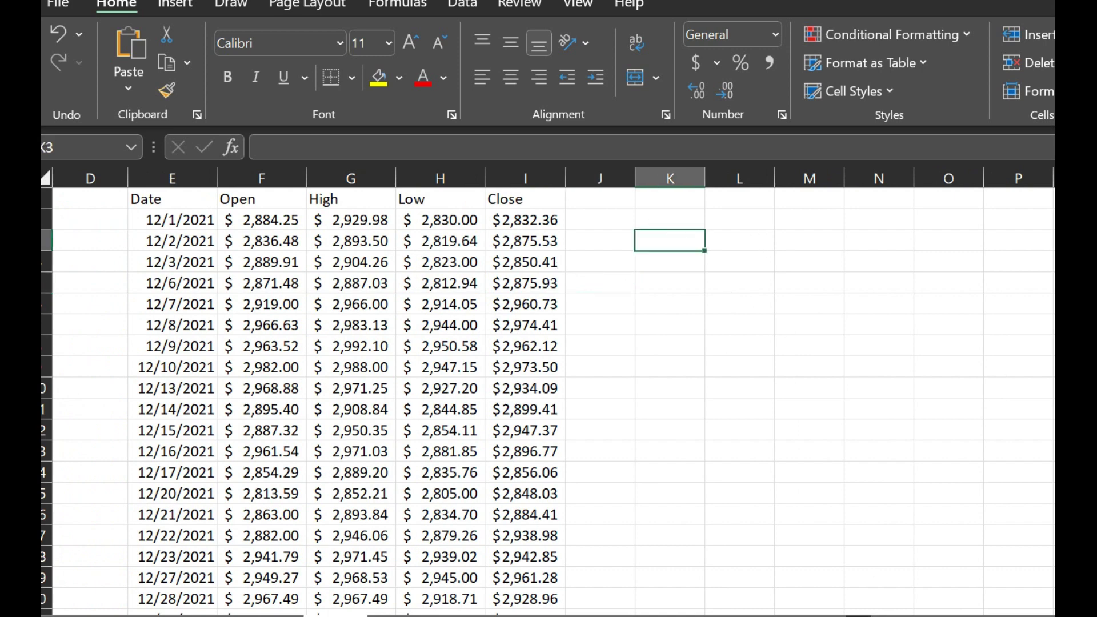
Select the spilled GOOG price table and insert an Open-High-Low-Close stock chart.
{"action": "left_click", "coordinate": [182, 5]}
{"action": "left_click", "coordinate": [179, 217]}
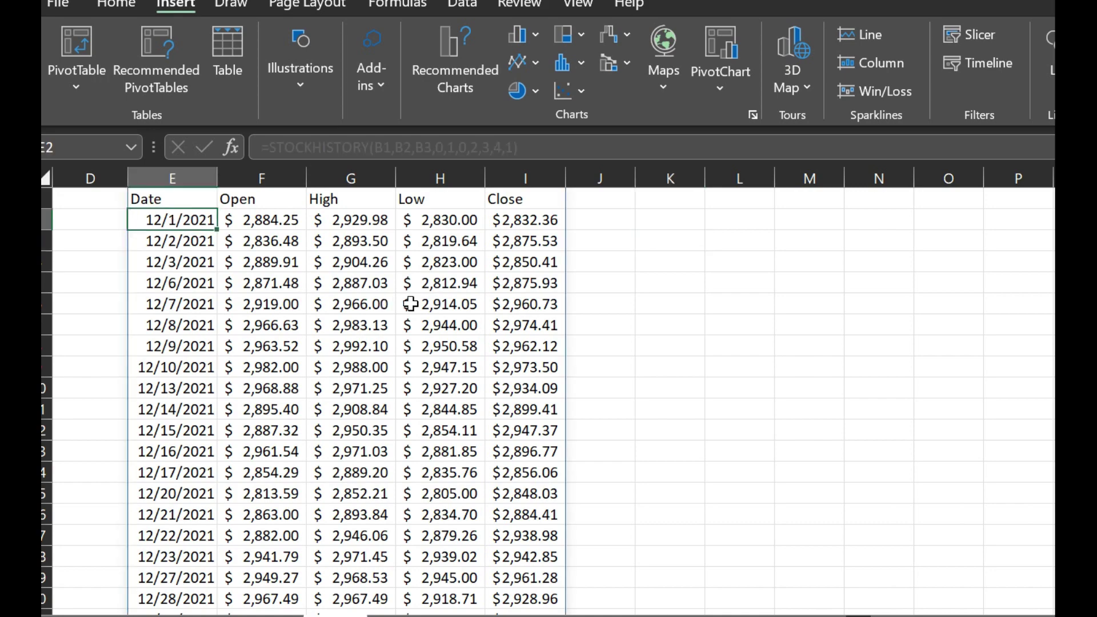
{"action": "scroll", "coordinate": [410, 303], "scroll_direction": "down", "scroll_amount": 8}
{"action": "scroll", "coordinate": [436, 318], "scroll_direction": "down", "scroll_amount": 10}
{"action": "scroll", "coordinate": [449, 314], "scroll_direction": "down", "scroll_amount": 8}
{"action": "scroll", "coordinate": [469, 303], "scroll_direction": "down", "scroll_amount": 9}
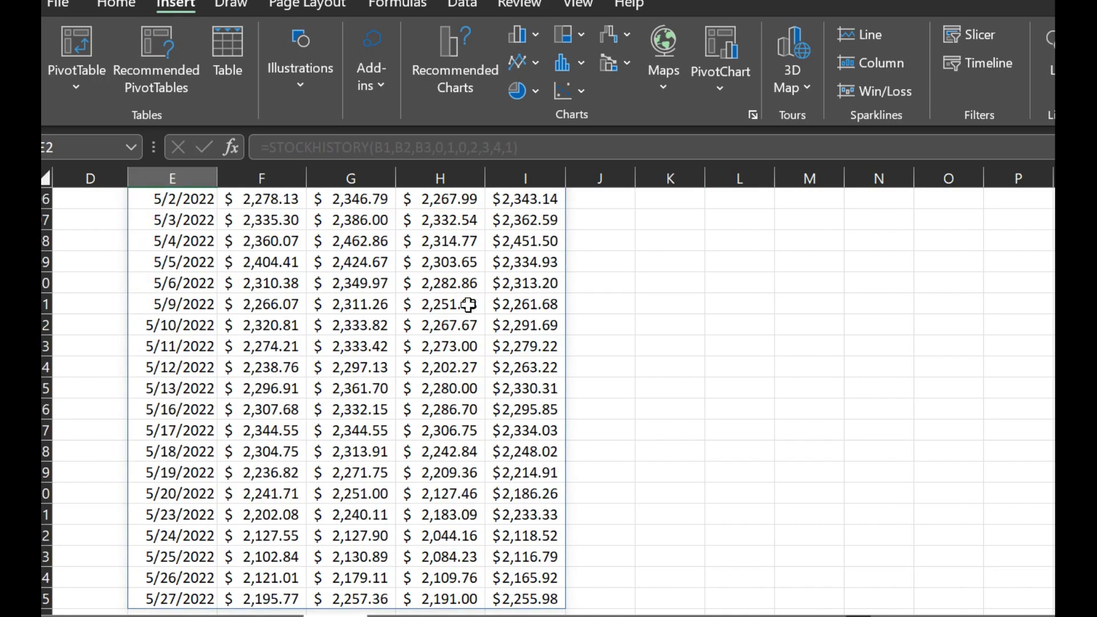
{"action": "scroll", "coordinate": [470, 304], "scroll_direction": "down", "scroll_amount": 7}
{"action": "scroll", "coordinate": [480, 315], "scroll_direction": "up", "scroll_amount": 3}
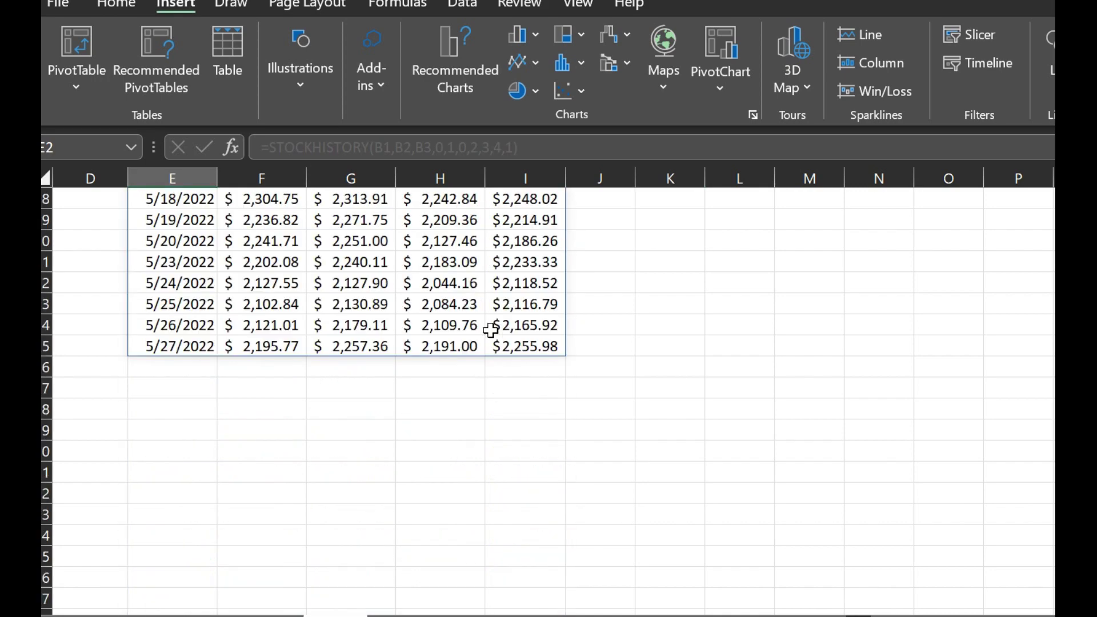
{"action": "left_click", "coordinate": [538, 347]}
{"action": "scroll", "coordinate": [549, 327], "scroll_direction": "up", "scroll_amount": 13}
{"action": "scroll", "coordinate": [548, 326], "scroll_direction": "up", "scroll_amount": 15}
{"action": "scroll", "coordinate": [546, 325], "scroll_direction": "up", "scroll_amount": 12}
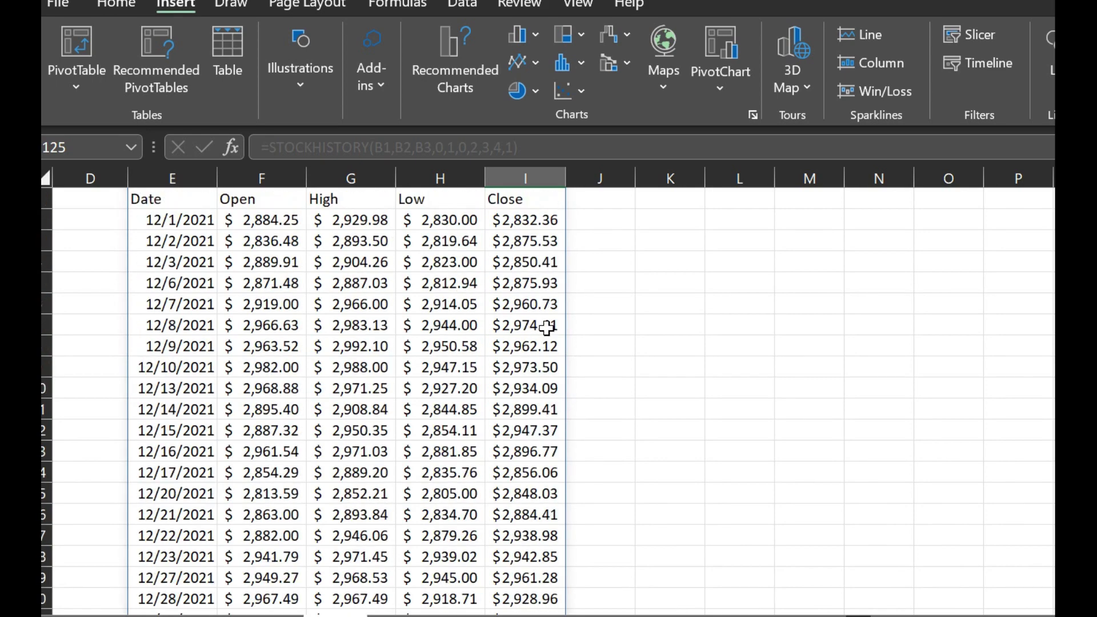
{"action": "left_click", "coordinate": [177, 202]}
{"action": "key", "text": "ctrl+a"}
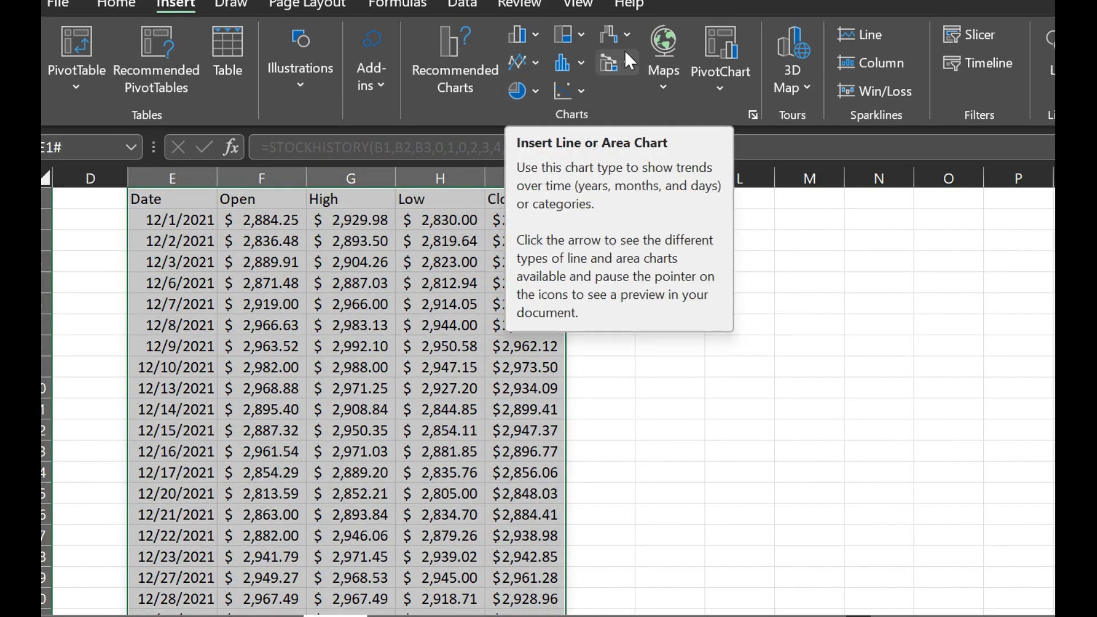
{"action": "left_click", "coordinate": [629, 30]}
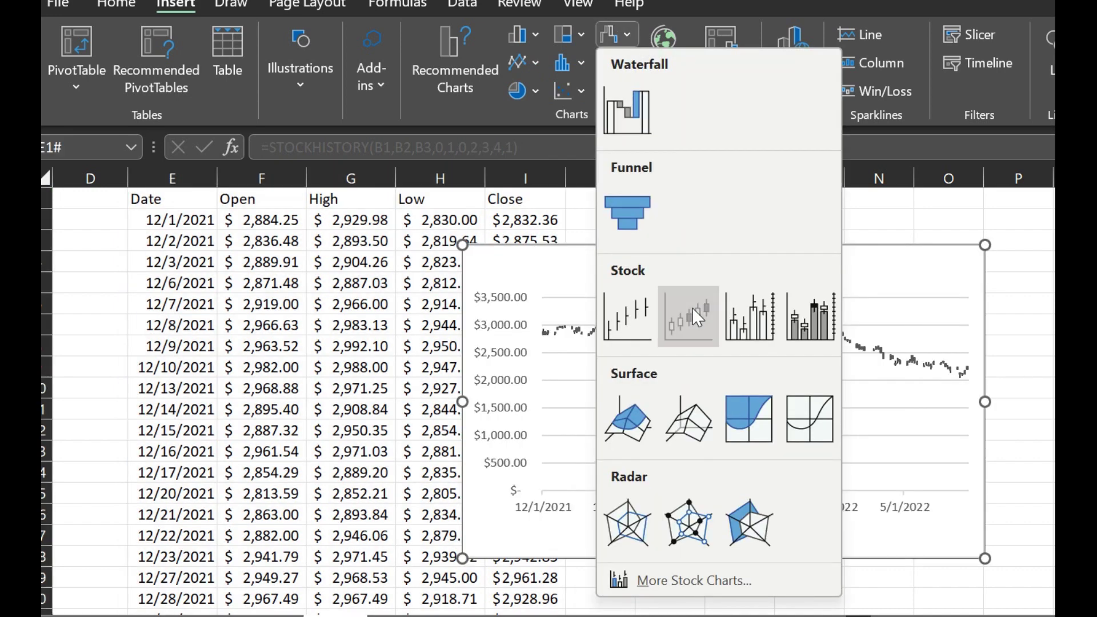
{"action": "left_click", "coordinate": [692, 308]}
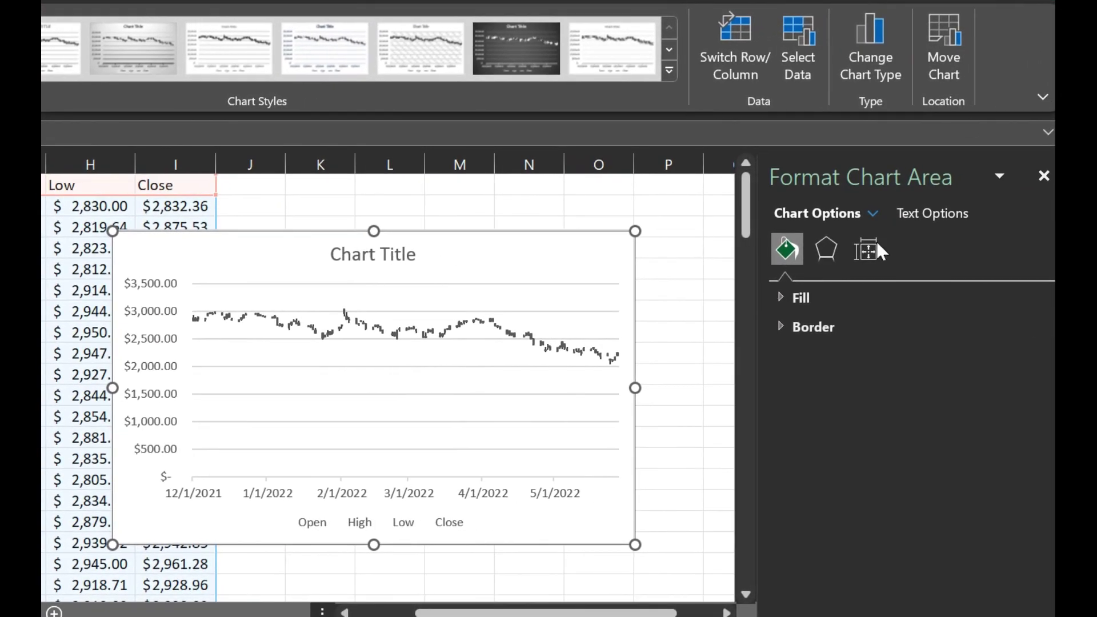
Open the Axis Options bounds settings for the chart's vertical value axis.
{"action": "left_click", "coordinate": [826, 249]}
{"action": "left_click", "coordinate": [873, 213]}
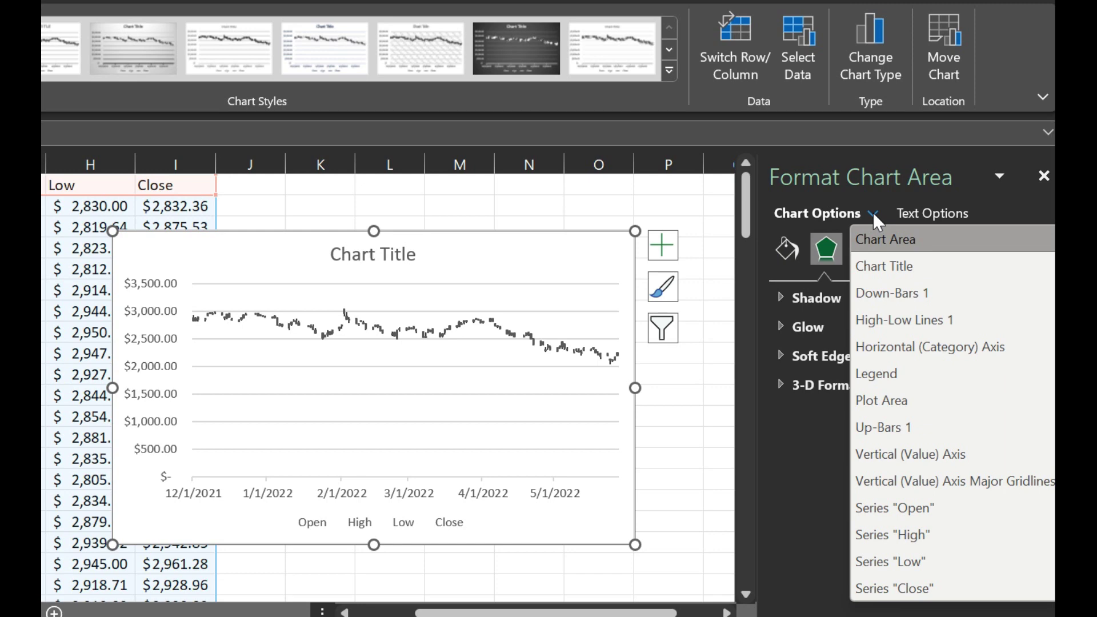
{"action": "left_click", "coordinate": [906, 454]}
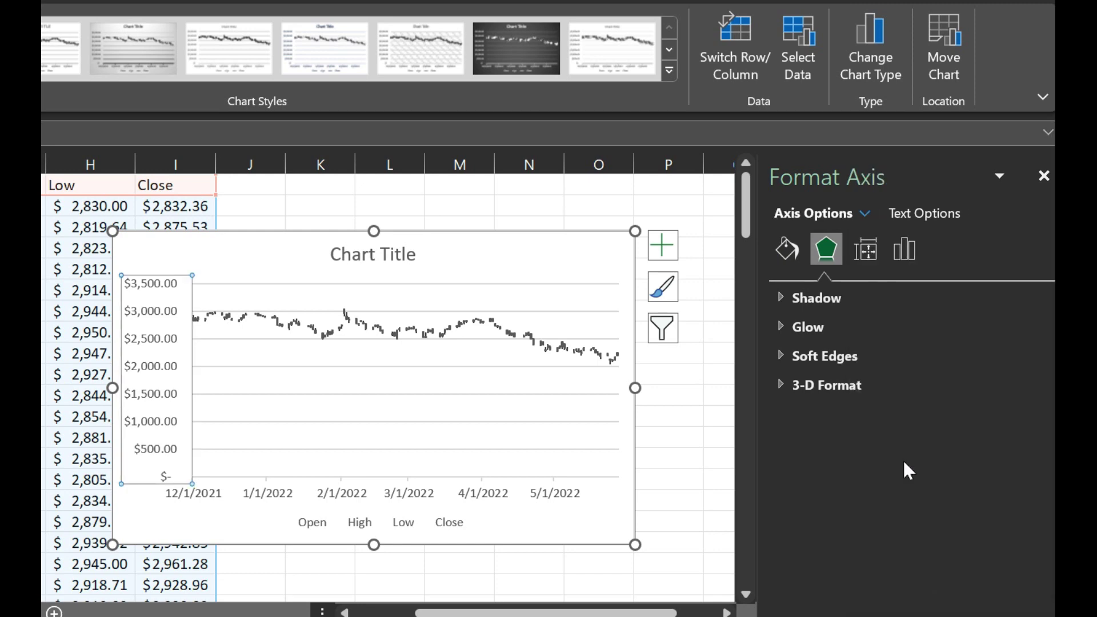
{"action": "left_click", "coordinate": [899, 257]}
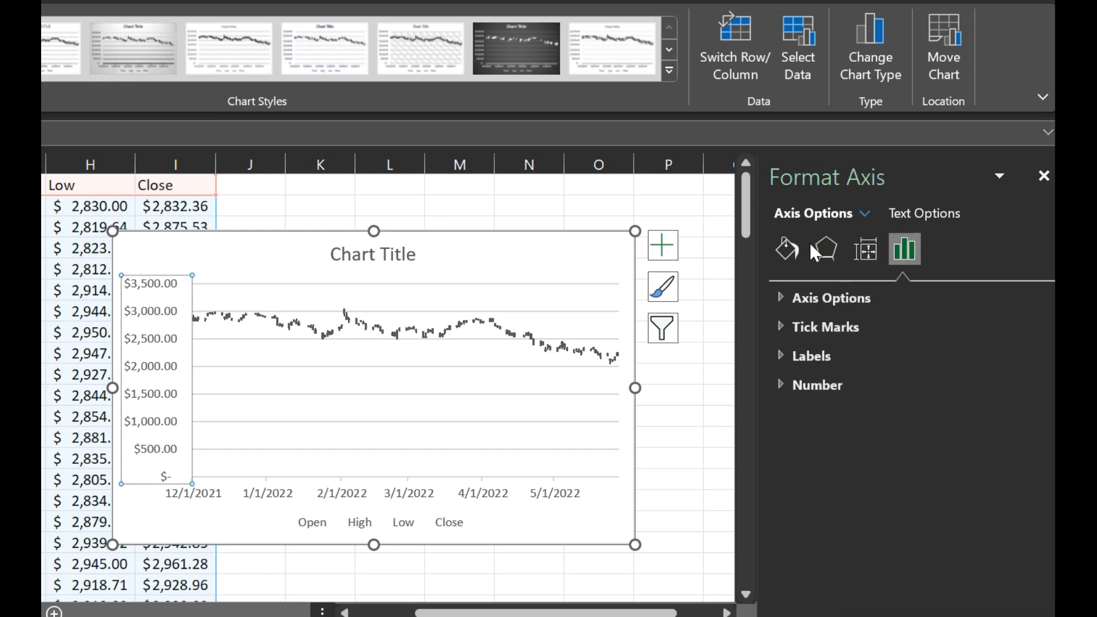
{"action": "left_click", "coordinate": [784, 300]}
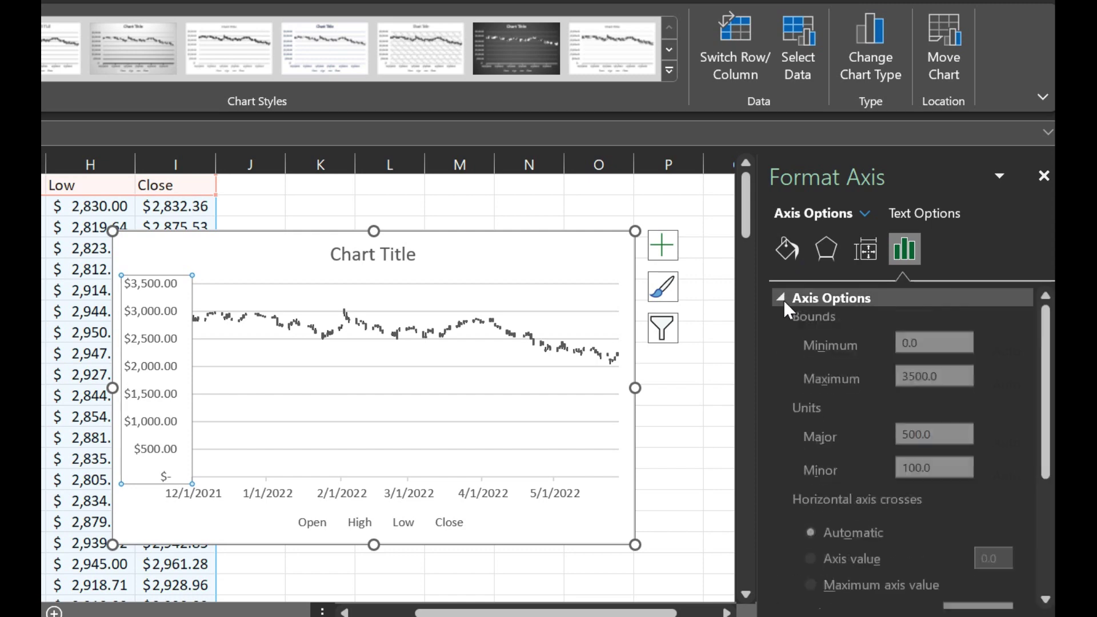
Set the vertical axis minimum to 2000, close the pane, and move the chart right.
{"action": "left_click", "coordinate": [917, 350]}
{"action": "double_click", "coordinate": [905, 345]}
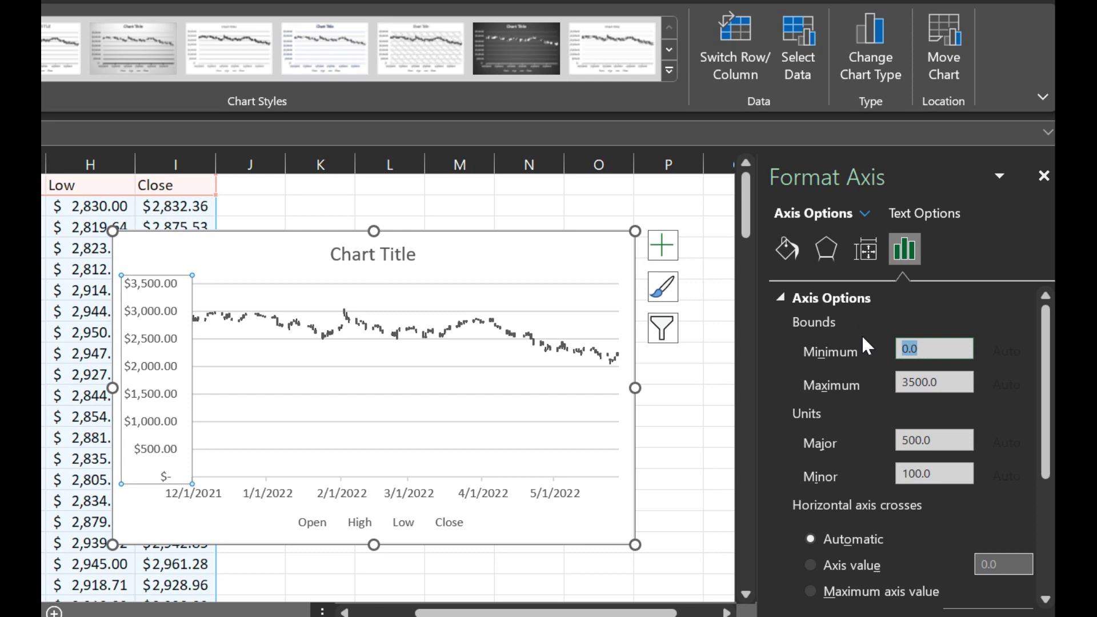
{"action": "type", "text": "25"}
{"action": "key", "text": "Return"}
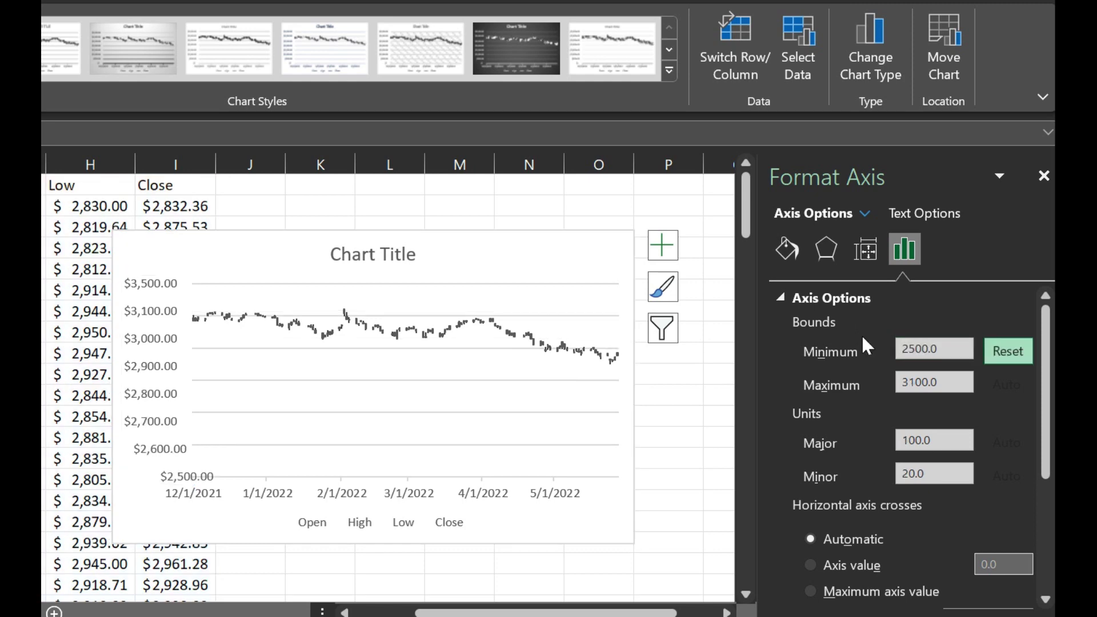
{"action": "left_click", "coordinate": [916, 348]}
{"action": "key", "text": "BackSpace"}
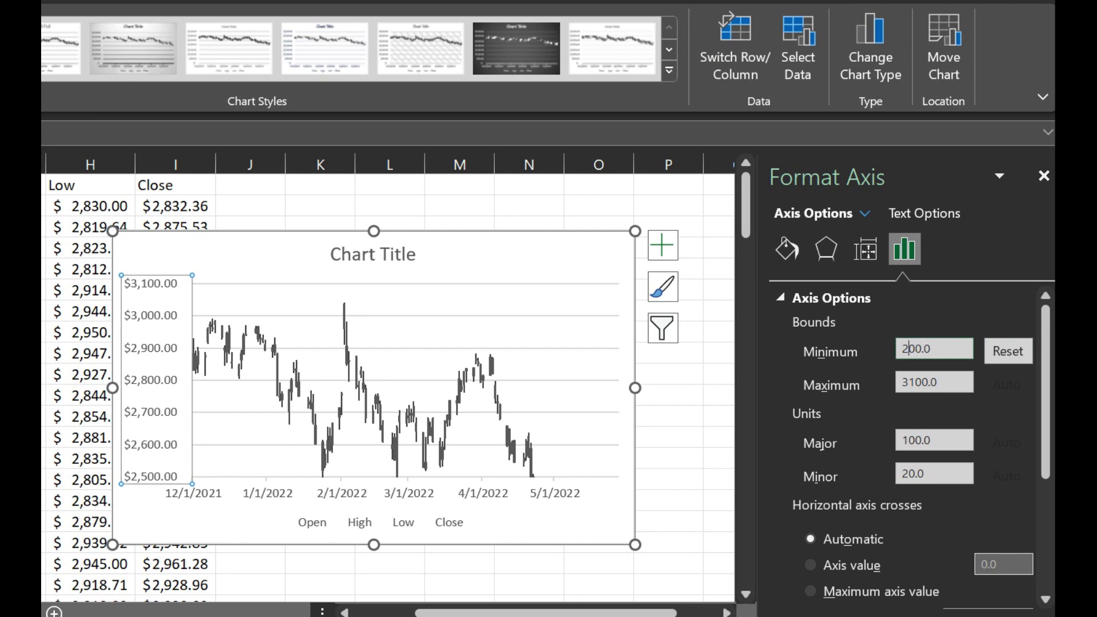
{"action": "type", "text": "0"}
{"action": "key", "text": "Return"}
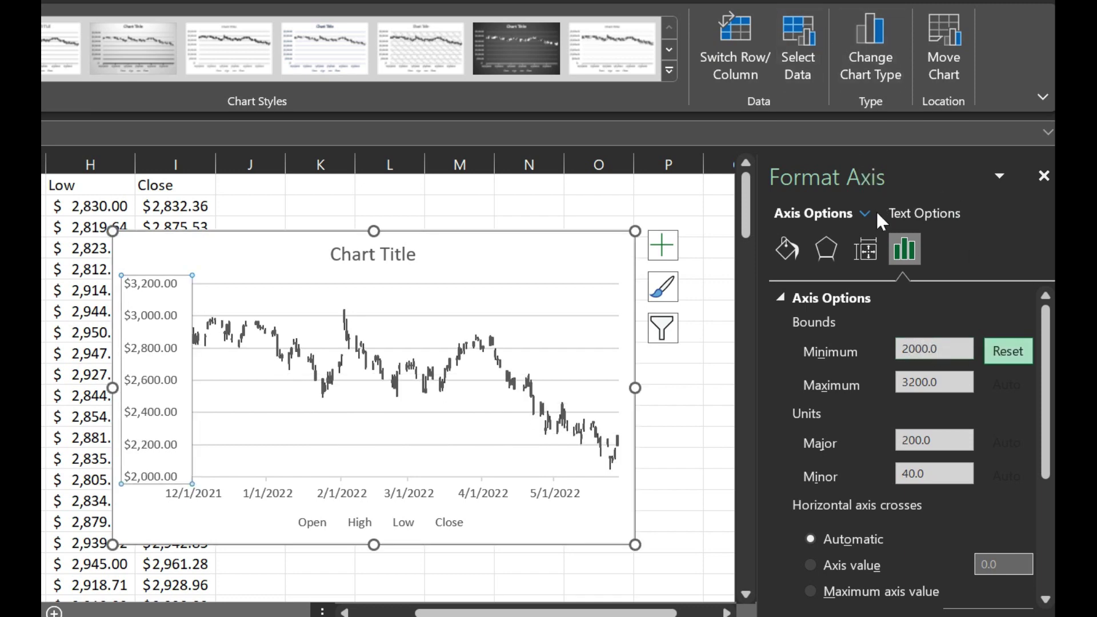
{"action": "left_click", "coordinate": [1043, 176]}
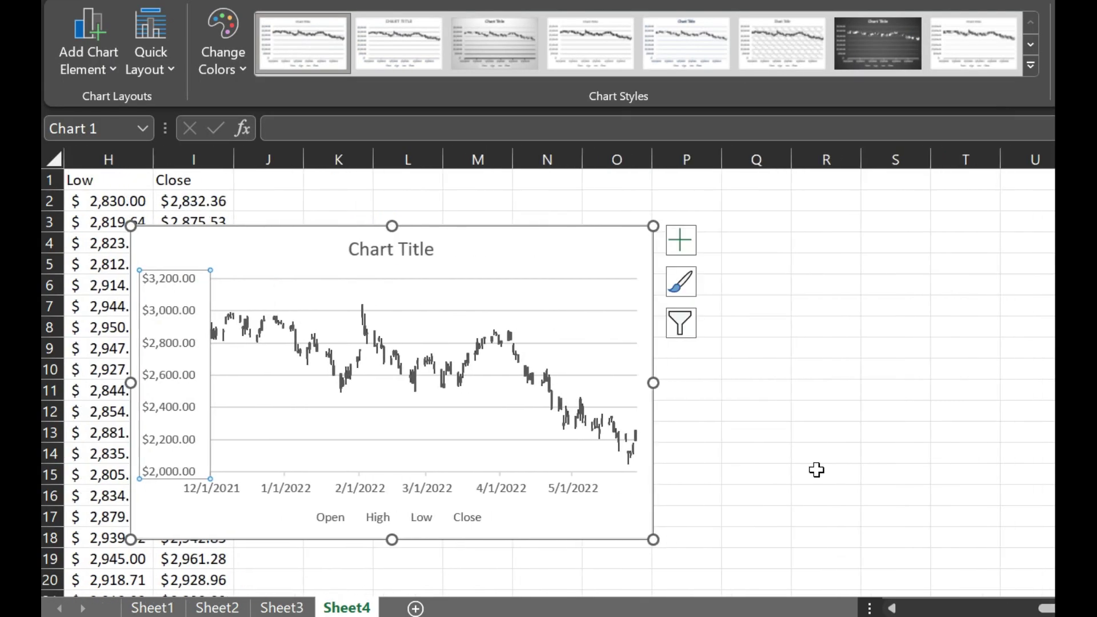
{"action": "mouse_move", "coordinate": [541, 227]}
{"action": "left_mouse_down"}
{"action": "mouse_move", "coordinate": [715, 226]}
{"action": "mouse_move", "coordinate": [653, 196]}
{"action": "left_mouse_up"}
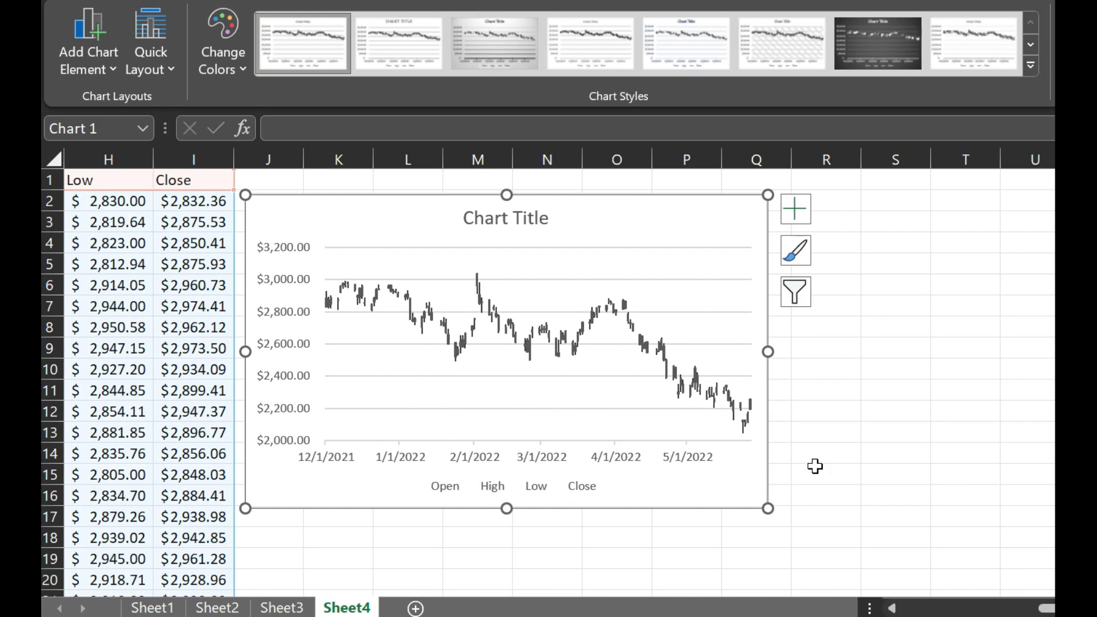
{"action": "mouse_move", "coordinate": [767, 510]}
{"action": "left_mouse_down"}
{"action": "mouse_move", "coordinate": [1027, 600]}
{"action": "mouse_move", "coordinate": [1033, 564]}
{"action": "left_mouse_up"}
{"action": "scroll", "coordinate": [548, 377], "scroll_direction": "up", "scroll_amount": 2}
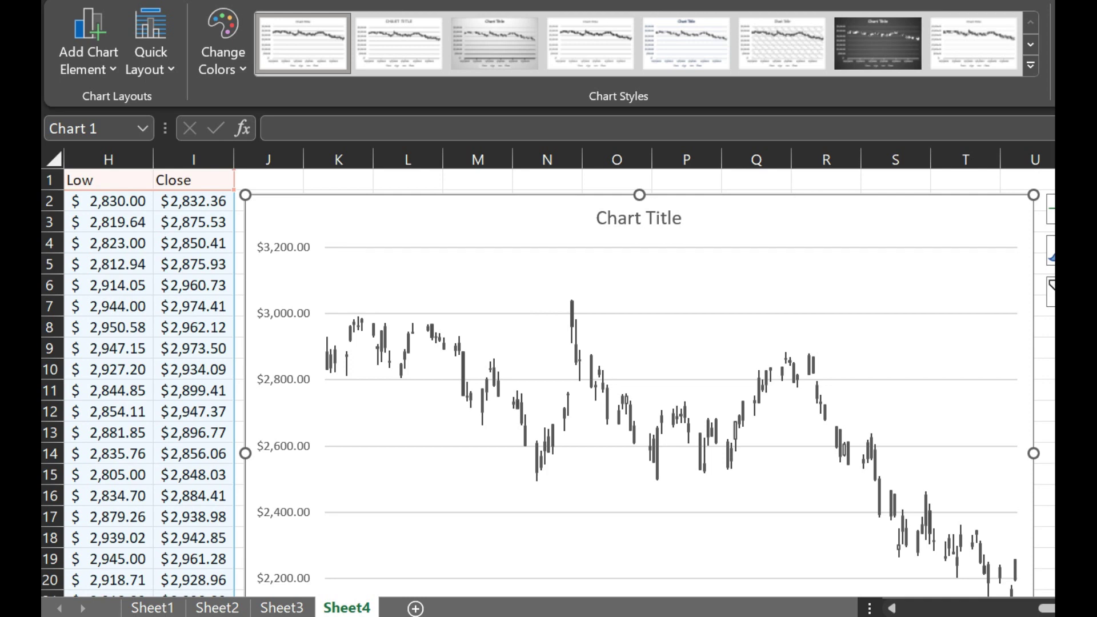
{"action": "scroll", "coordinate": [970, 463], "scroll_direction": "down", "scroll_amount": 1}
{"action": "scroll", "coordinate": [972, 465], "scroll_direction": "down", "scroll_amount": 1}
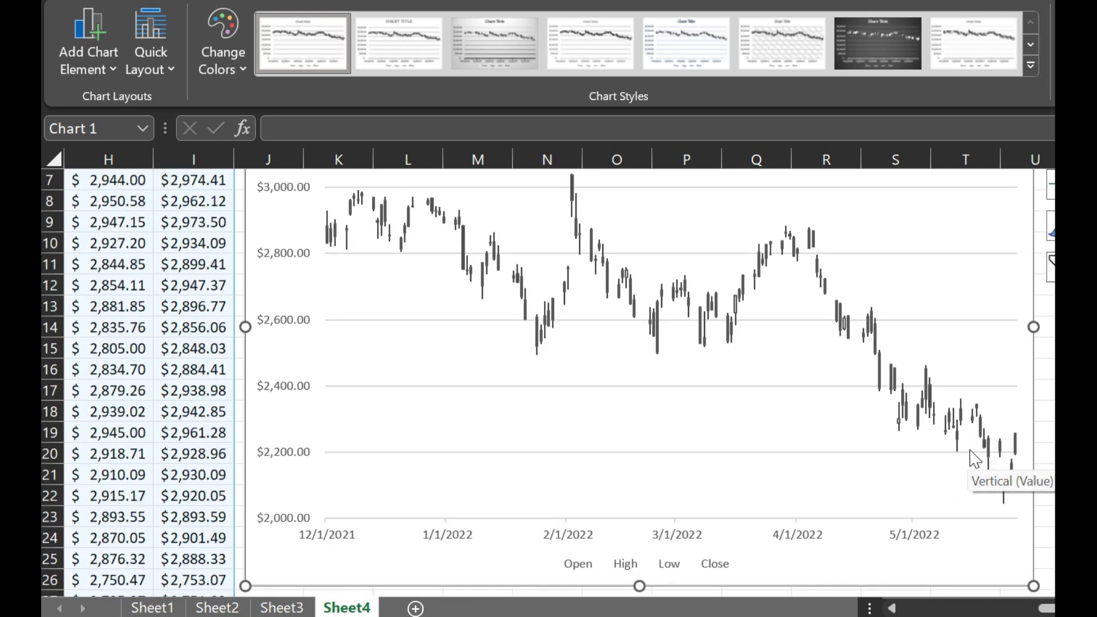
Resize the stock chart to fit beside the price table.
{"action": "left_click_drag", "start_coordinate": [1033, 585], "coordinate": [972, 508]}
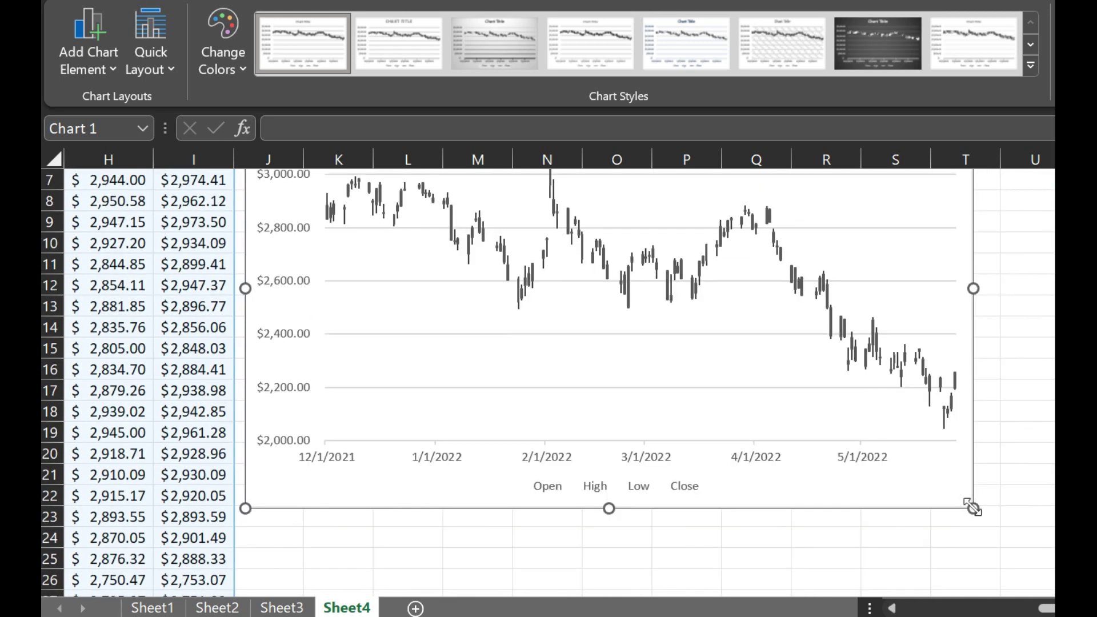
{"action": "scroll", "coordinate": [972, 509], "scroll_direction": "up", "scroll_amount": 2}
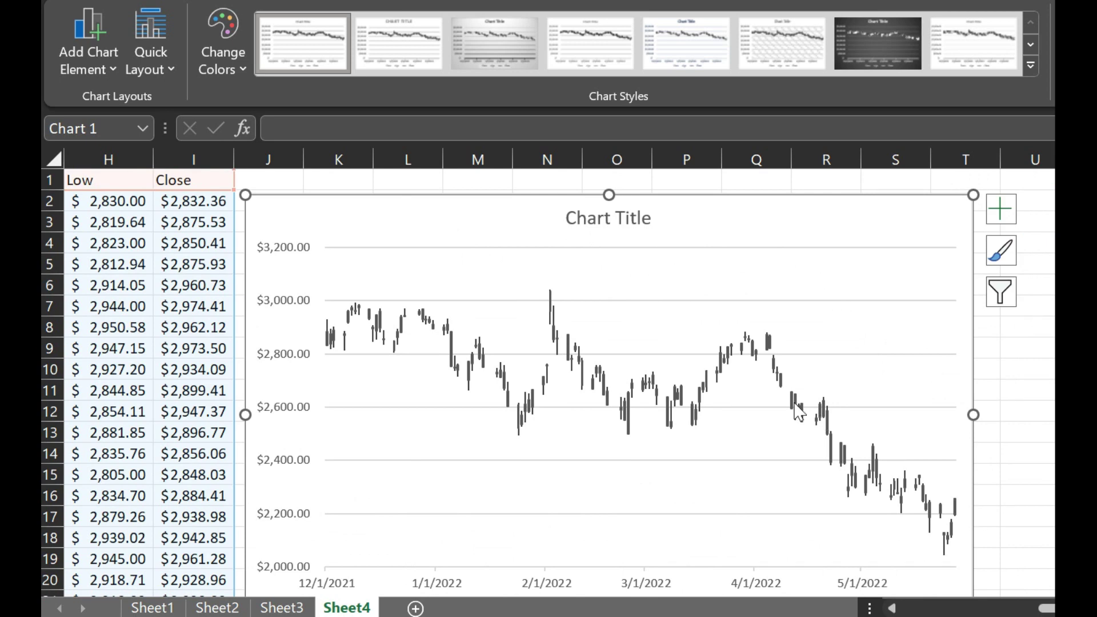
{"action": "left_click", "coordinate": [730, 366]}
{"action": "left_click", "coordinate": [1031, 65]}
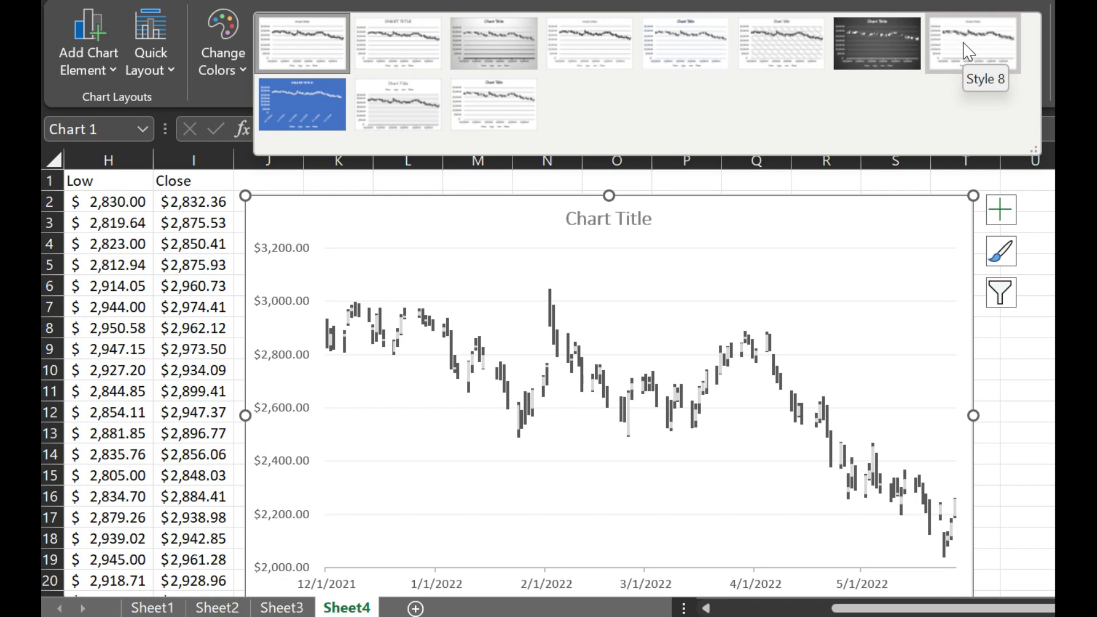
Apply chart Style 8 for a bold title and dark and light candle bodies.
{"action": "left_click", "coordinate": [967, 51]}
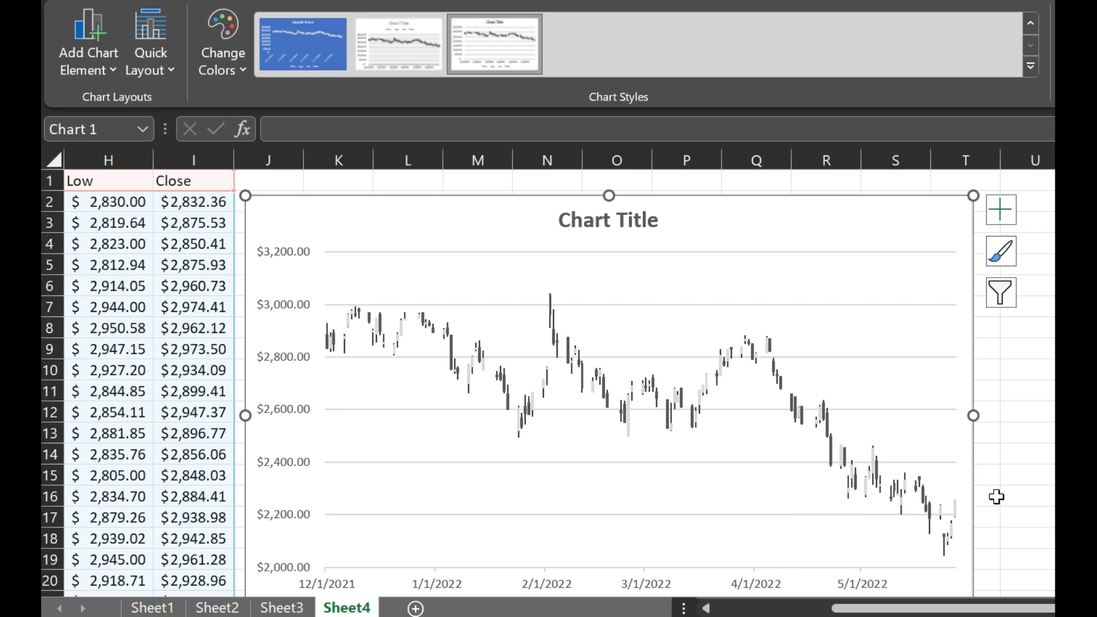
{"action": "left_click", "coordinate": [921, 484]}
Change No. Of Days to 30 so data covers 30-Apr-22 to 30-May-22.
{"action": "left_click", "coordinate": [734, 610]}
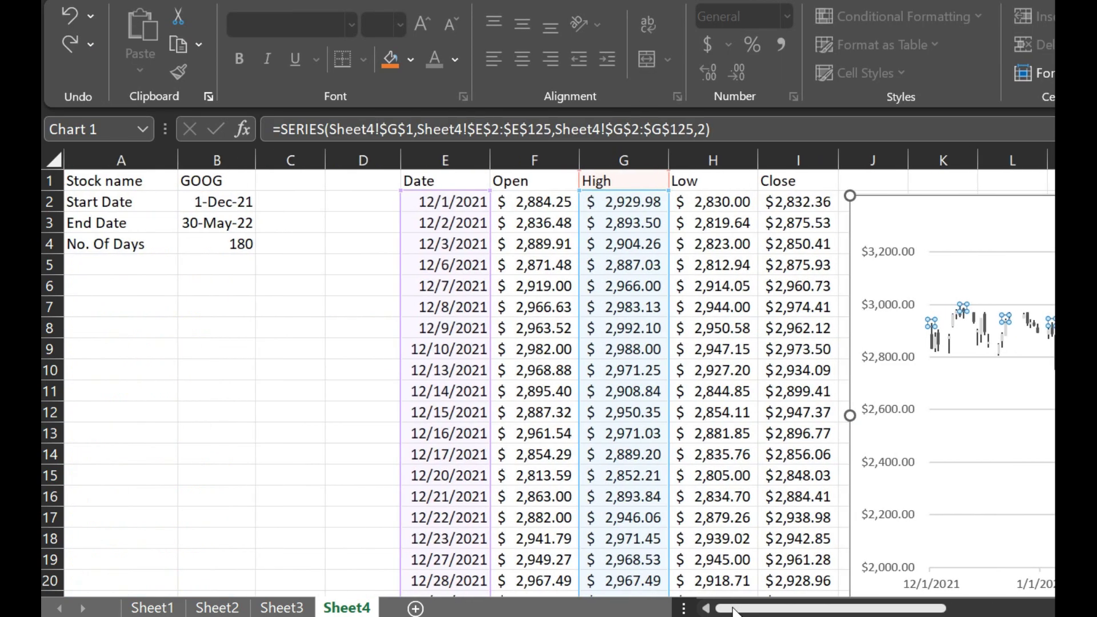
{"action": "left_click", "coordinate": [247, 242]}
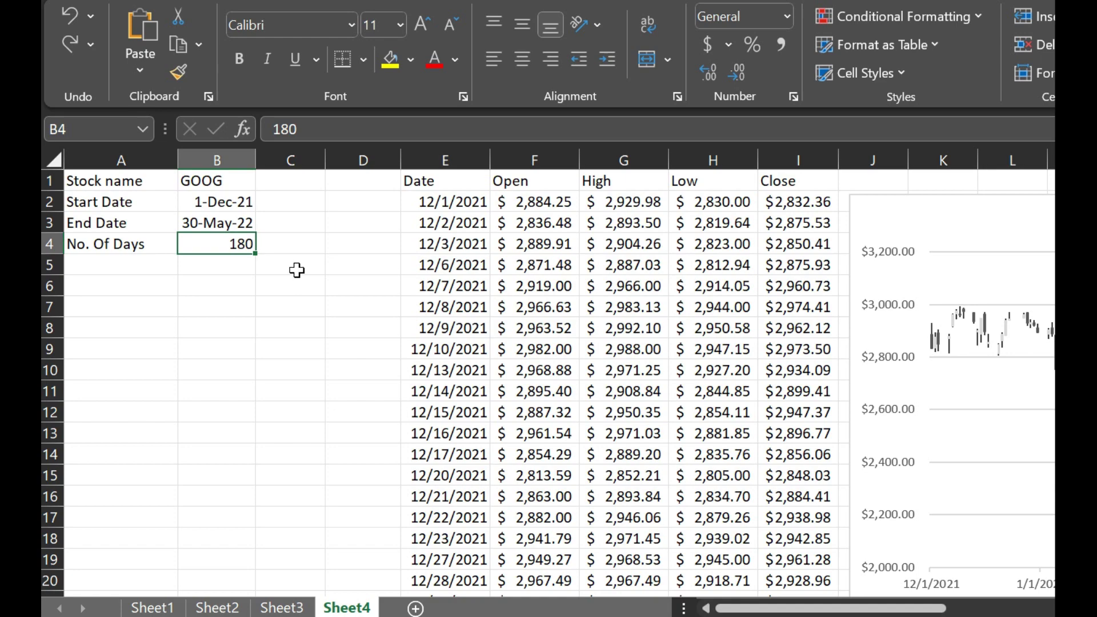
{"action": "type", "text": "30"}
{"action": "key", "text": "Return"}
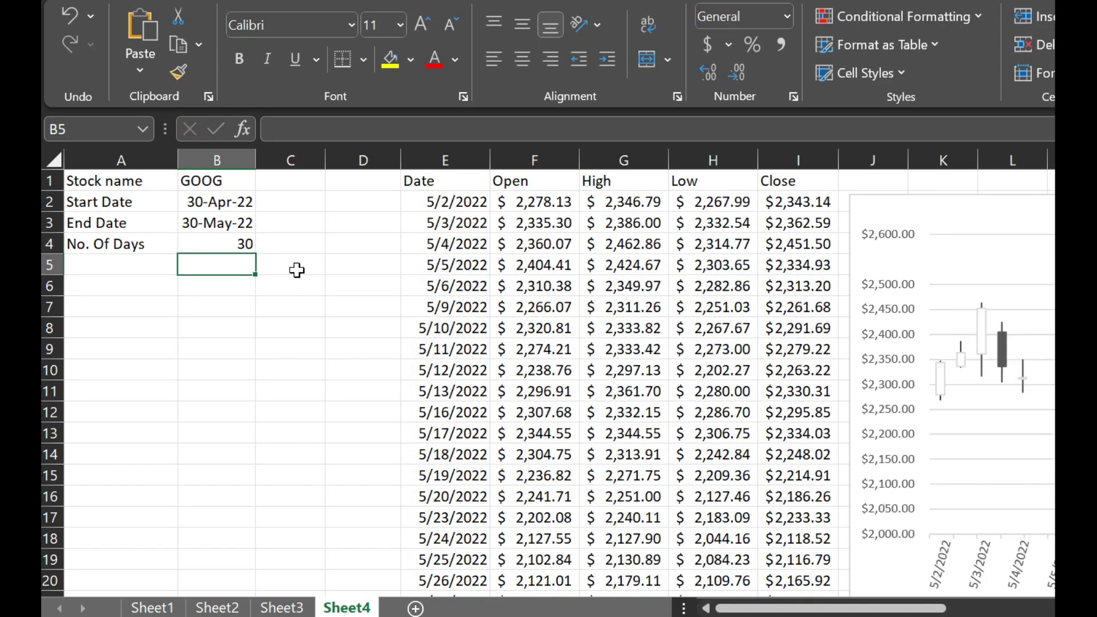
{"action": "left_click_drag", "start_coordinate": [850, 608], "coordinate": [963, 607]}
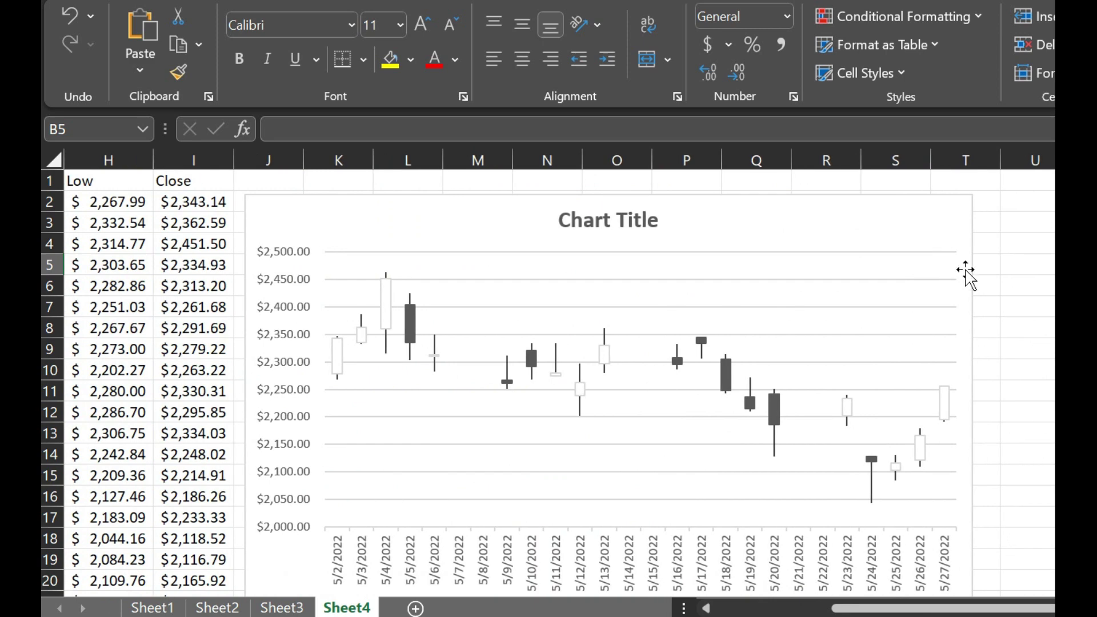
{"action": "left_click", "coordinate": [846, 413]}
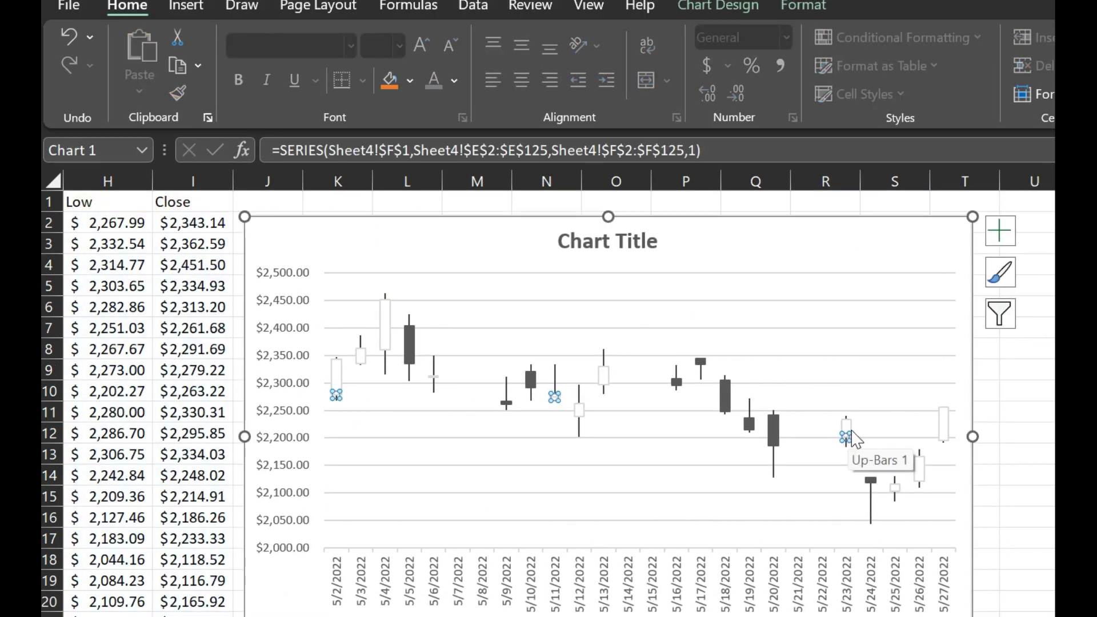
Fill the candlestick chart's up-bars with red.
{"action": "left_click", "coordinate": [388, 332]}
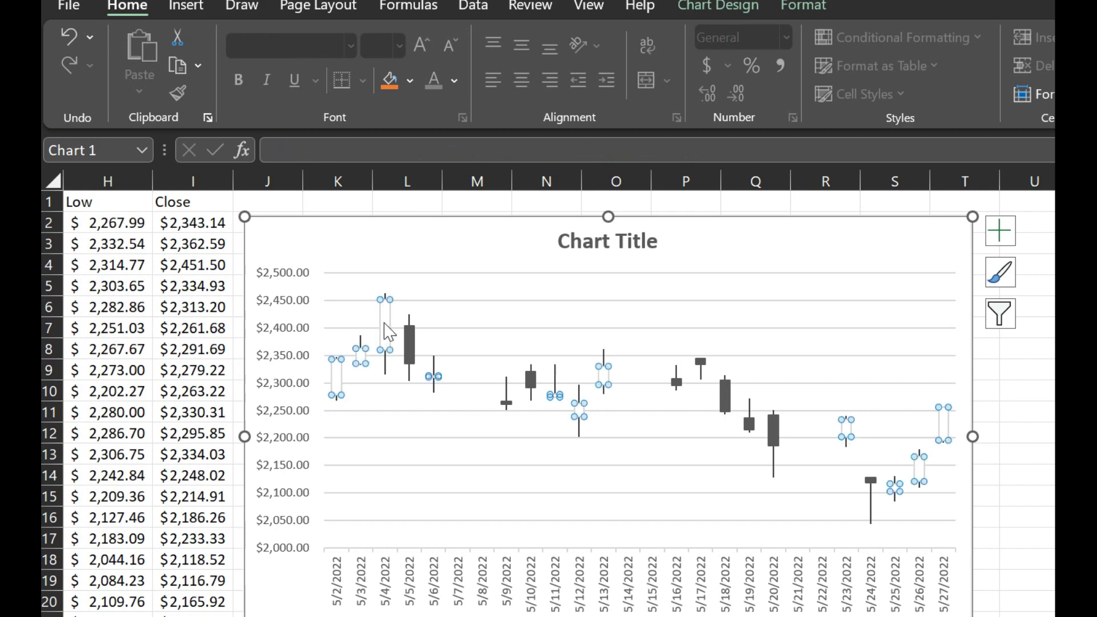
{"action": "right_click", "coordinate": [387, 330]}
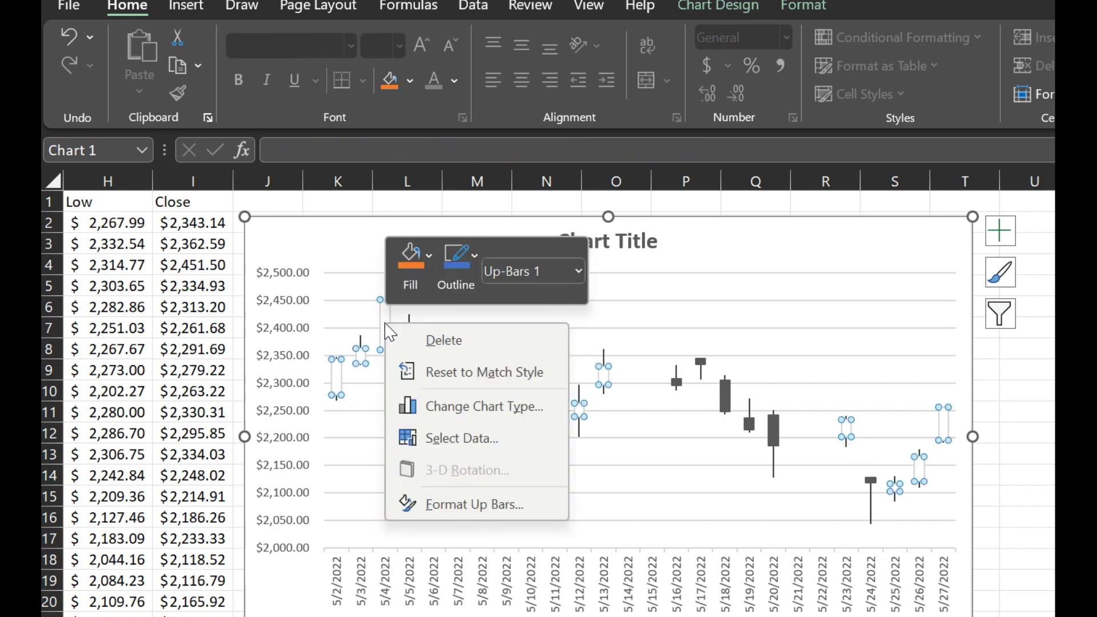
{"action": "left_click", "coordinate": [415, 257]}
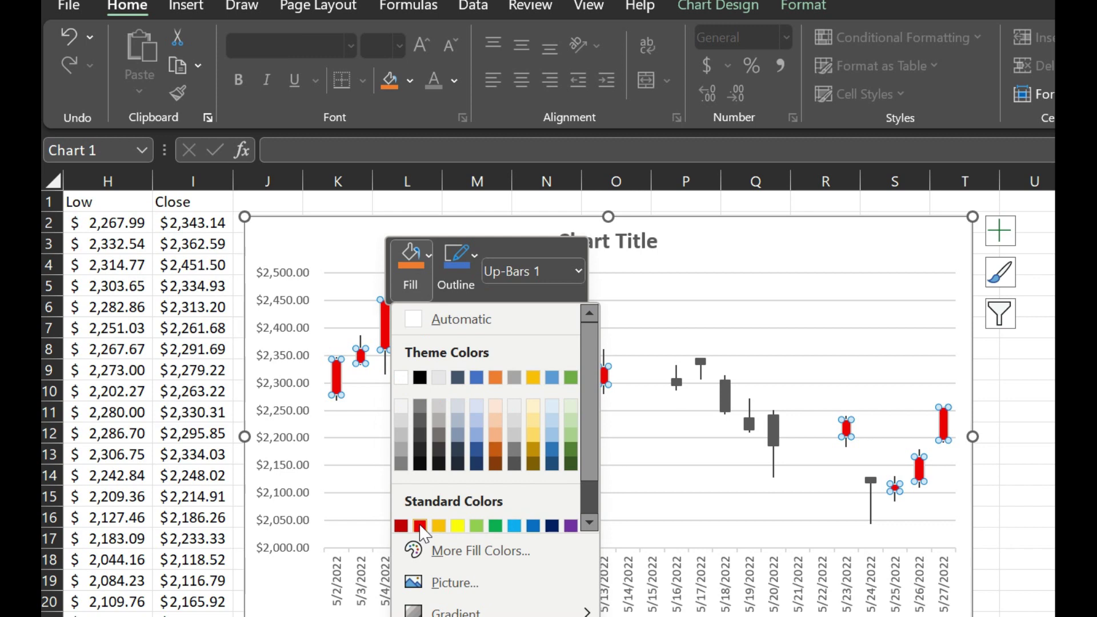
{"action": "left_click", "coordinate": [427, 523]}
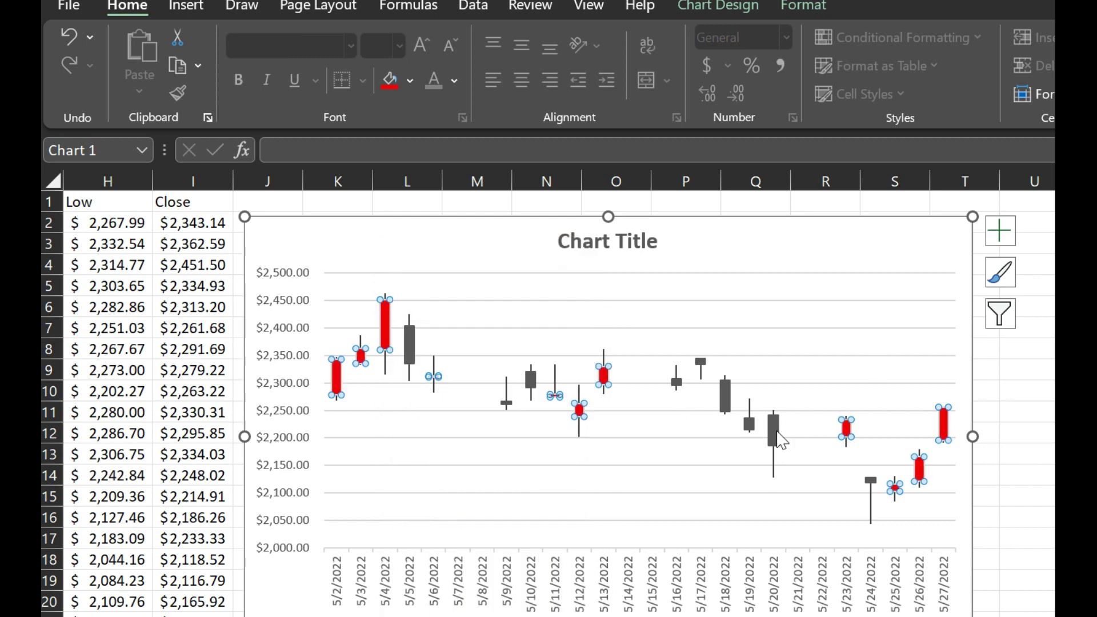
Fill the down-bars with green and finish editing the chart.
{"action": "left_click", "coordinate": [774, 430]}
{"action": "right_click", "coordinate": [774, 430]}
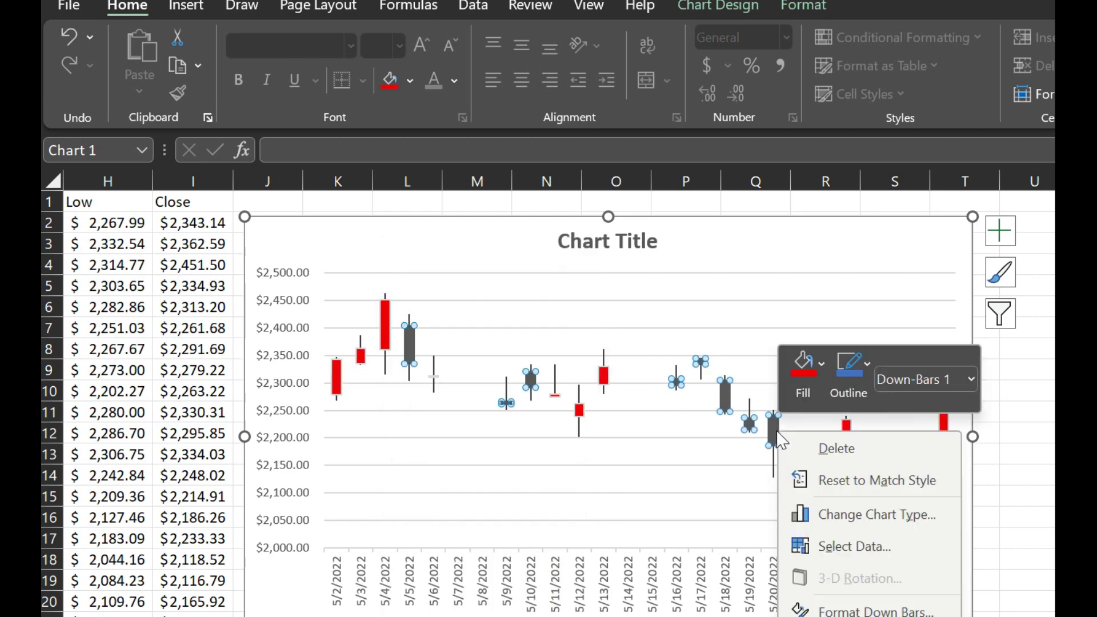
{"action": "left_click", "coordinate": [821, 362]}
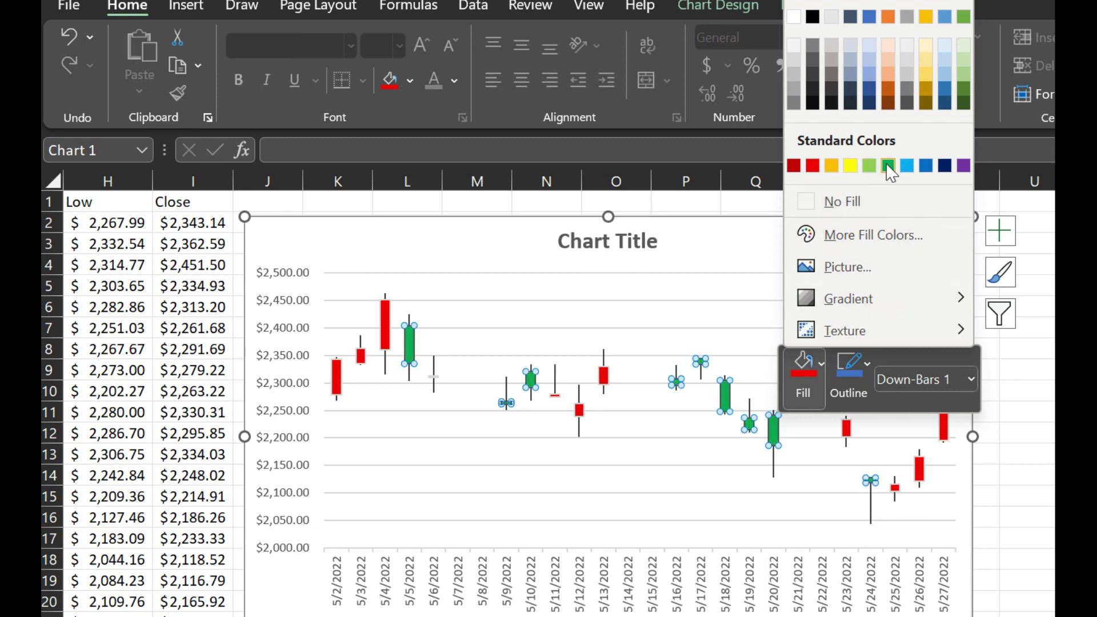
{"action": "key", "text": "Escape"}
{"action": "left_click", "coordinate": [886, 297]}
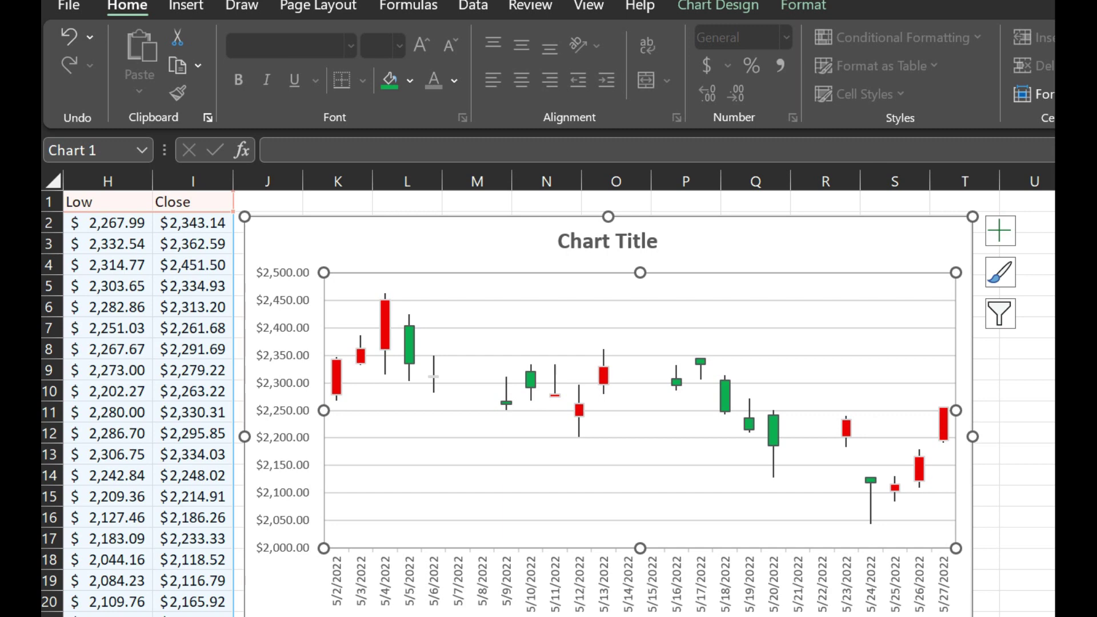
{"action": "key", "text": "Escape"}
{"action": "key", "text": "Escape"}
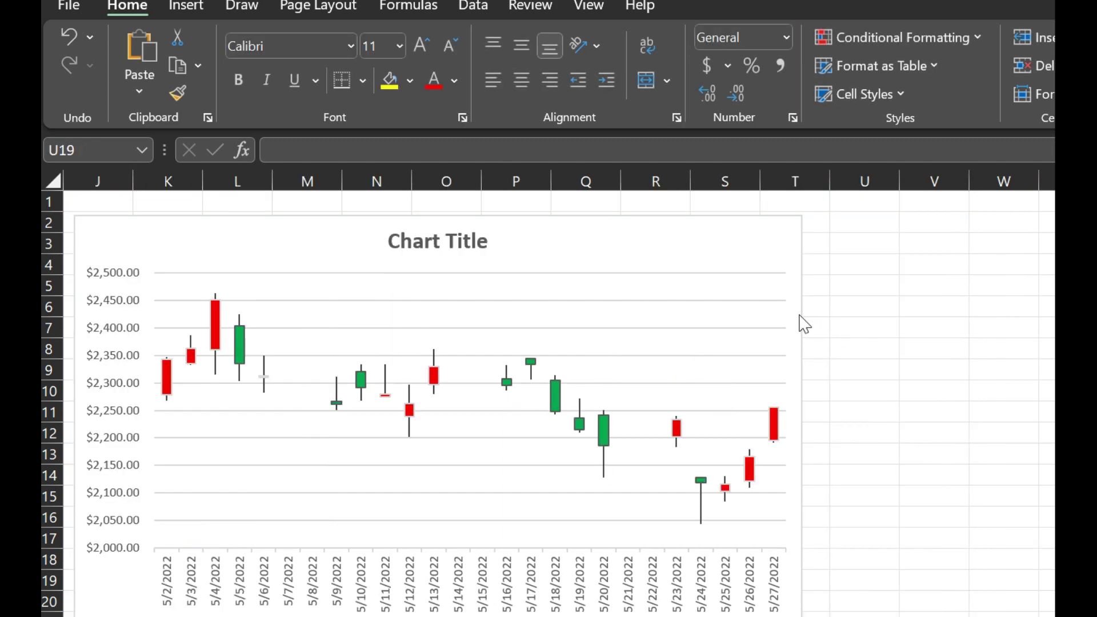
Add a blue linear trendline to the GOOG candlestick chart via Chart Elements.
{"action": "left_click", "coordinate": [797, 315]}
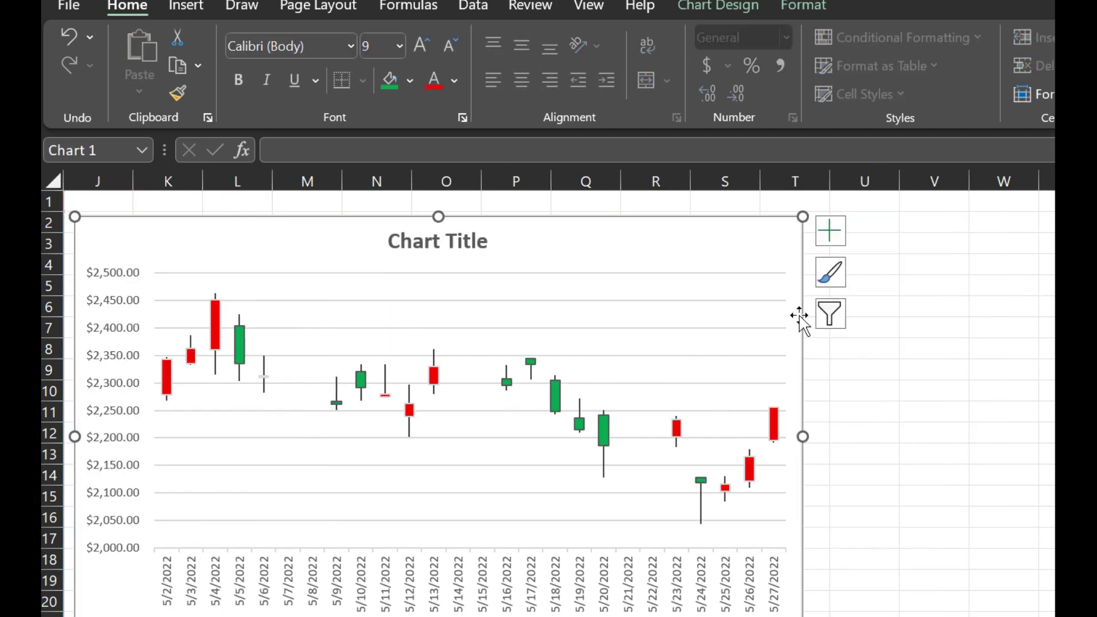
{"action": "left_click", "coordinate": [831, 231]}
{"action": "left_click", "coordinate": [875, 444]}
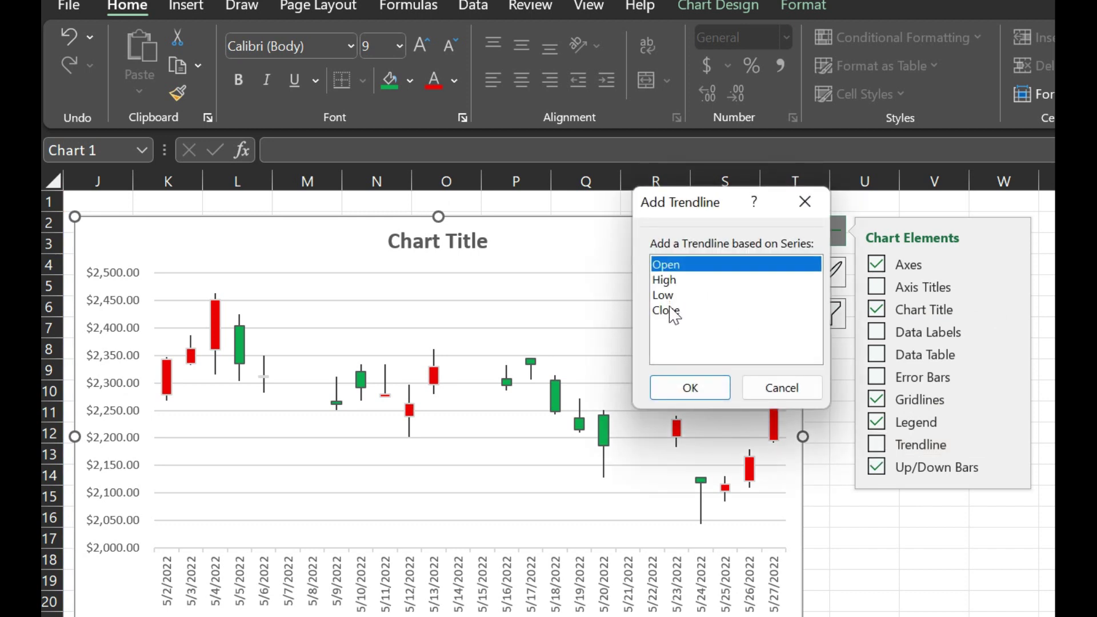
{"action": "left_click", "coordinate": [696, 386]}
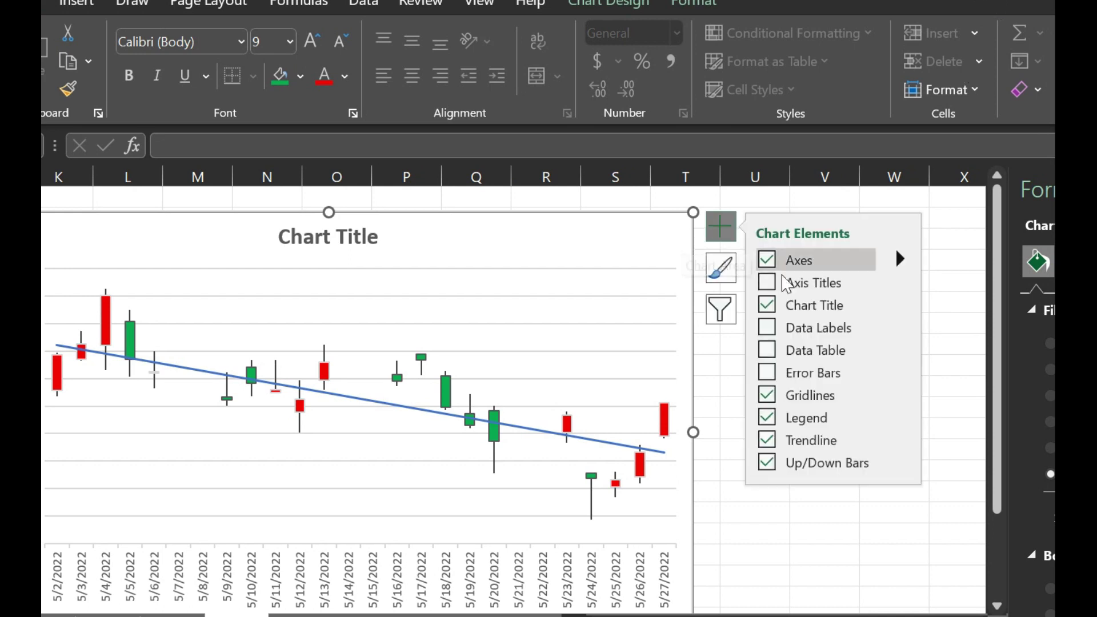
Add a blue two-period moving average trendline to the chart.
{"action": "left_click", "coordinate": [899, 440]}
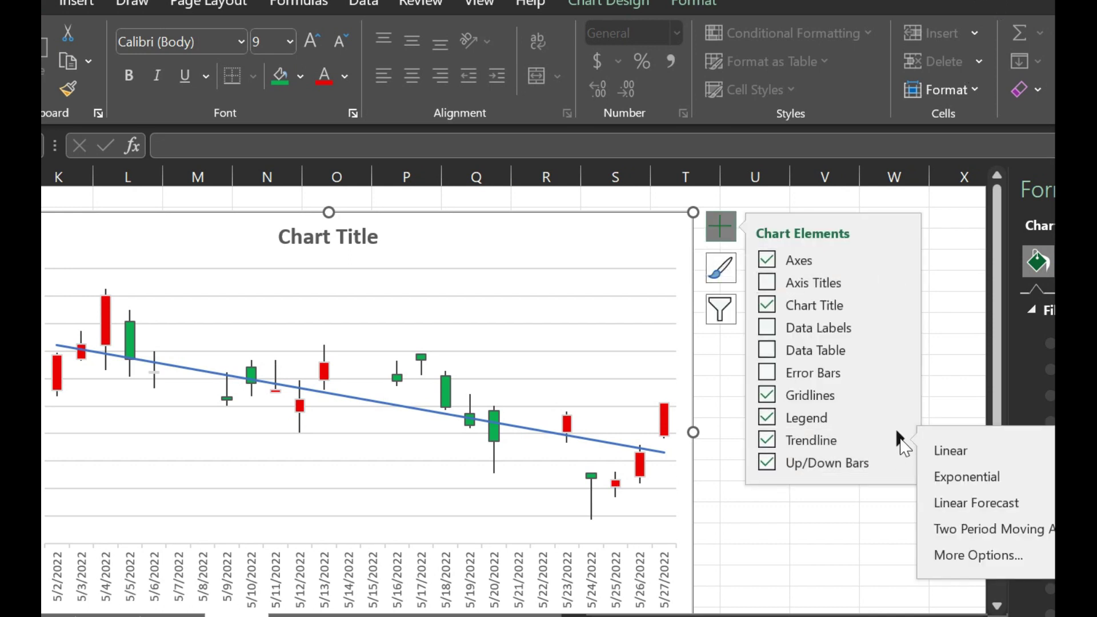
{"action": "left_click", "coordinate": [958, 529]}
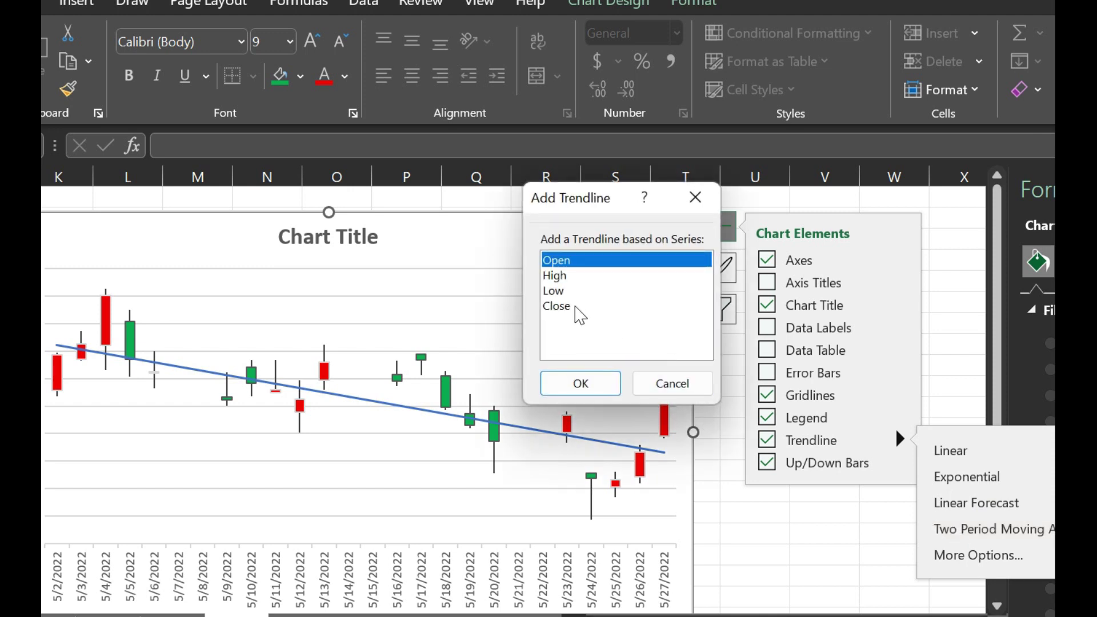
{"action": "left_click", "coordinate": [580, 382]}
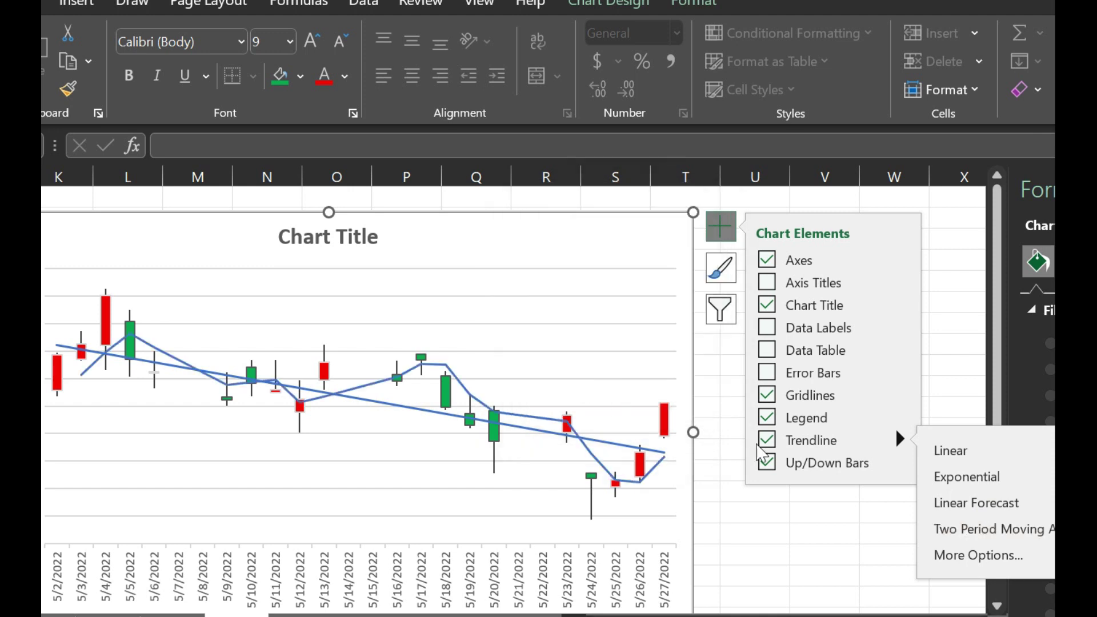
Add a yellow two-period moving average on Close, then delete the linear trendline.
{"action": "left_click", "coordinate": [963, 529]}
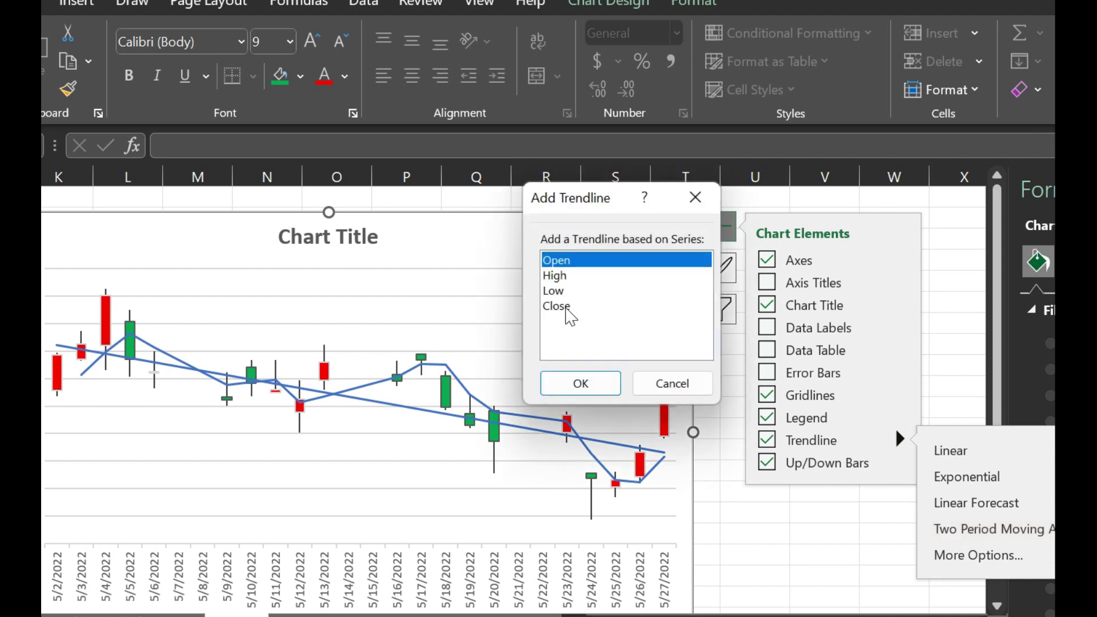
{"action": "left_click", "coordinate": [565, 307]}
{"action": "left_click", "coordinate": [581, 383]}
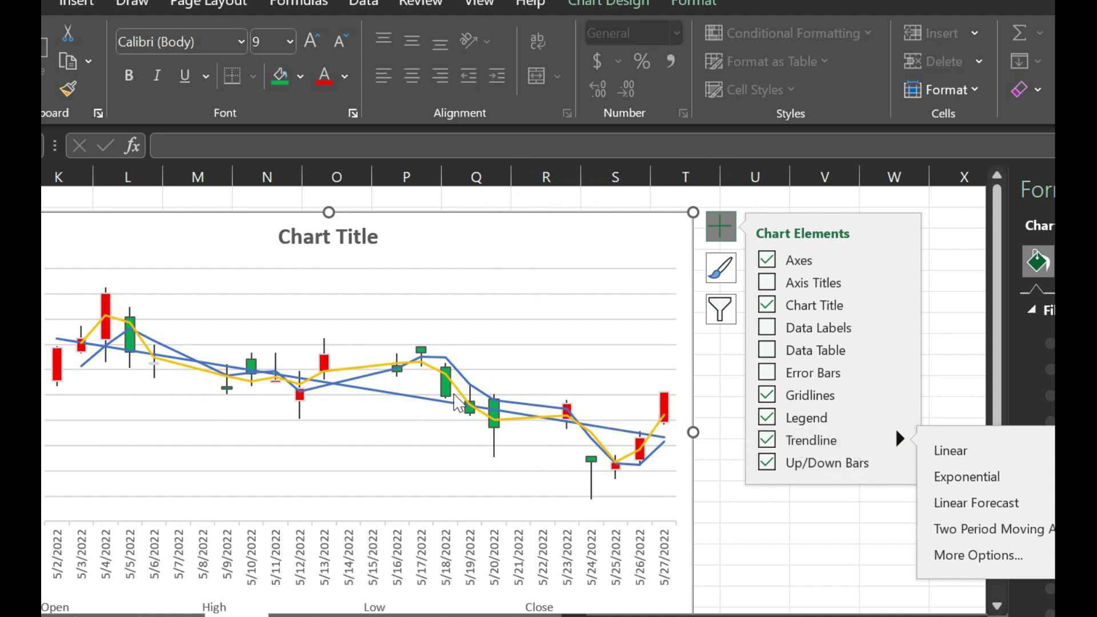
{"action": "left_click", "coordinate": [427, 399]}
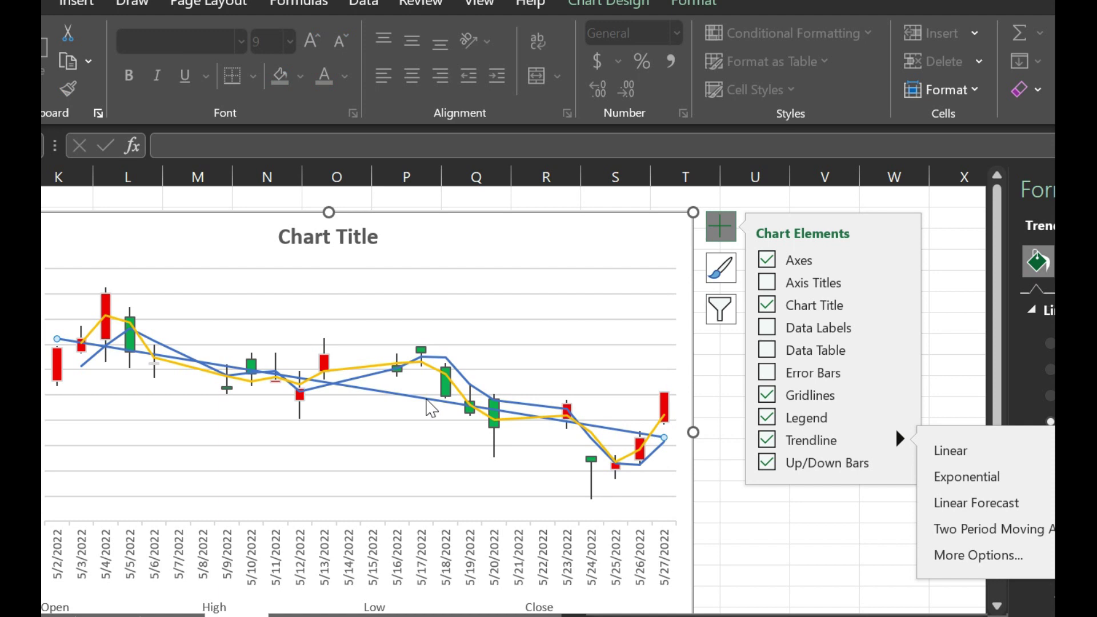
{"action": "key", "text": "Delete"}
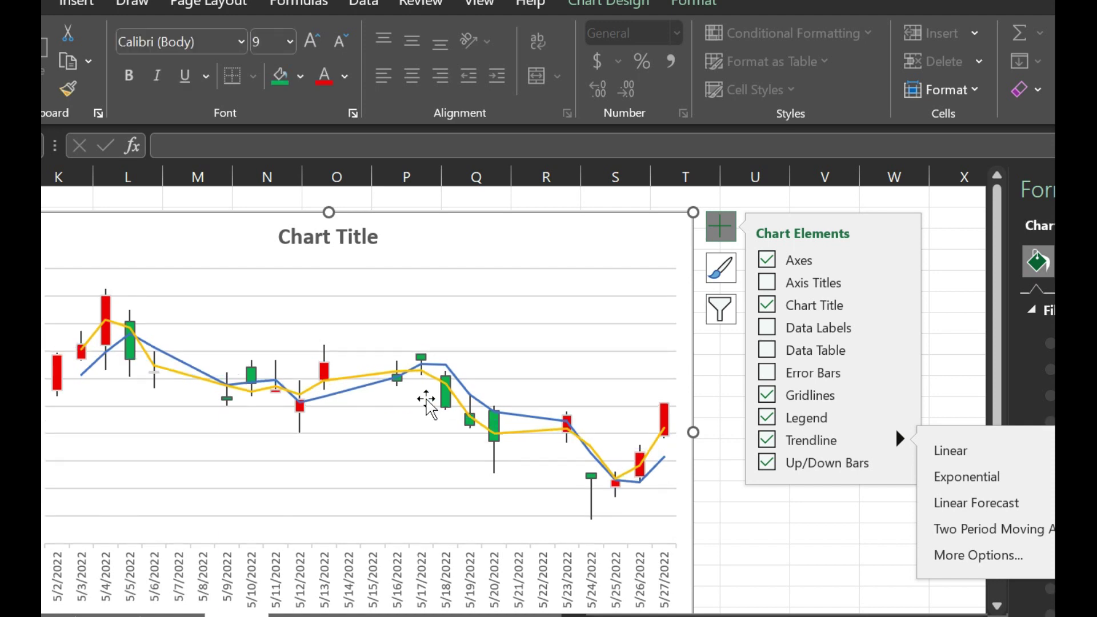
Deselect the finished GOOG chart with a click on an empty cell, closing Chart Elements.
{"action": "left_click", "coordinate": [809, 527]}
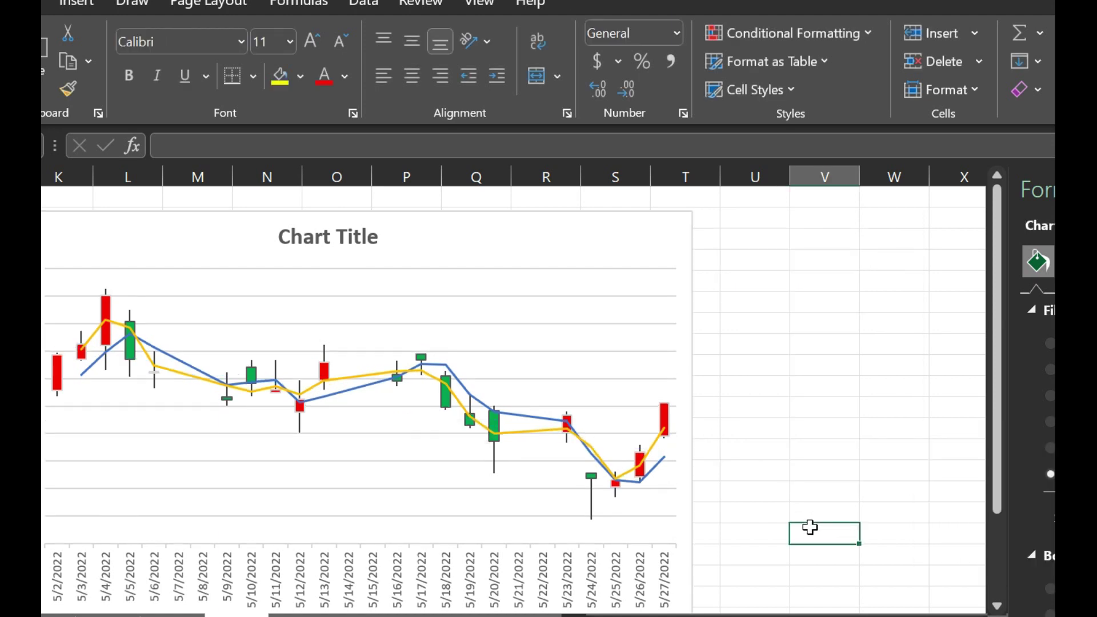